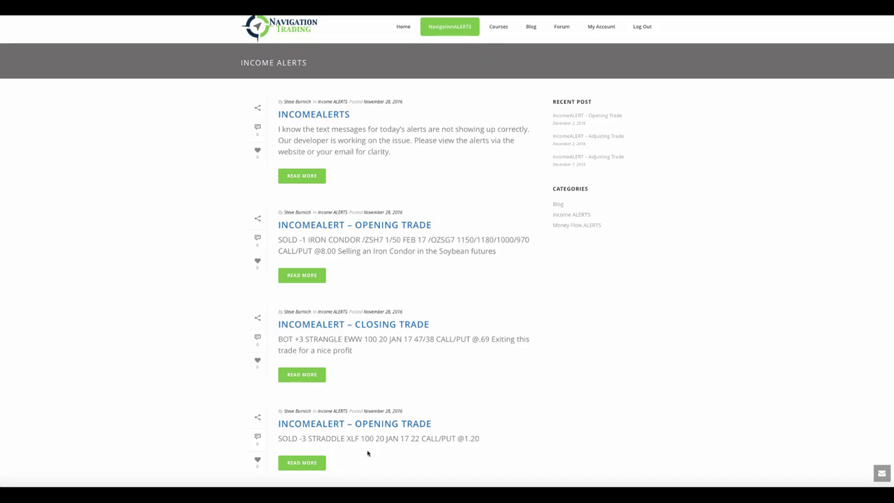
Review the XLF straddle in thinkorswim, check its alert on the website, and display the /ZS soybean futures risk profile
click(356, 488)
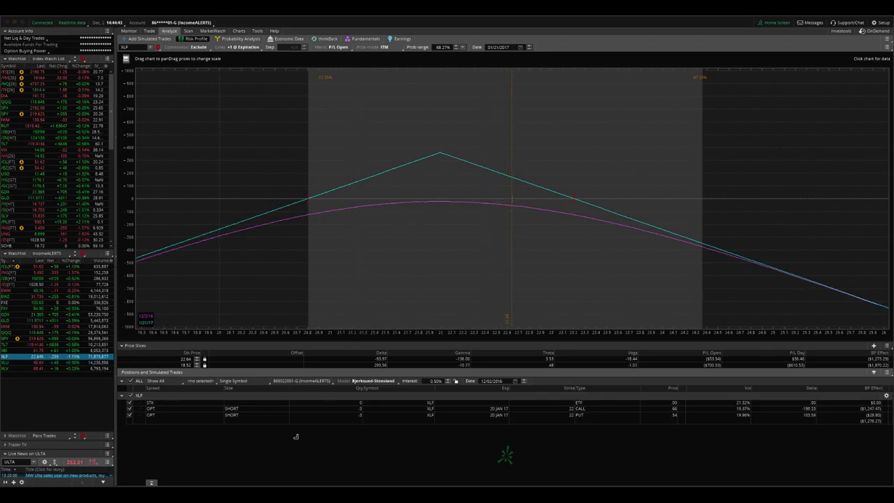
click(47, 490)
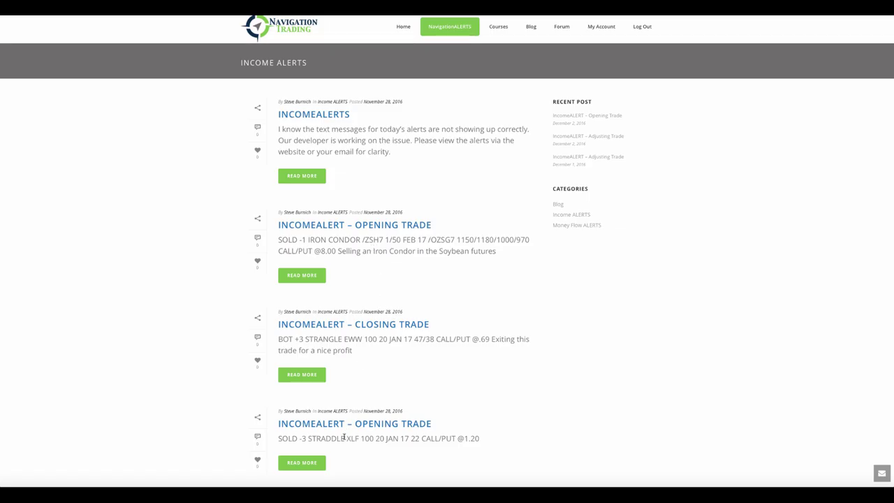
click(294, 478)
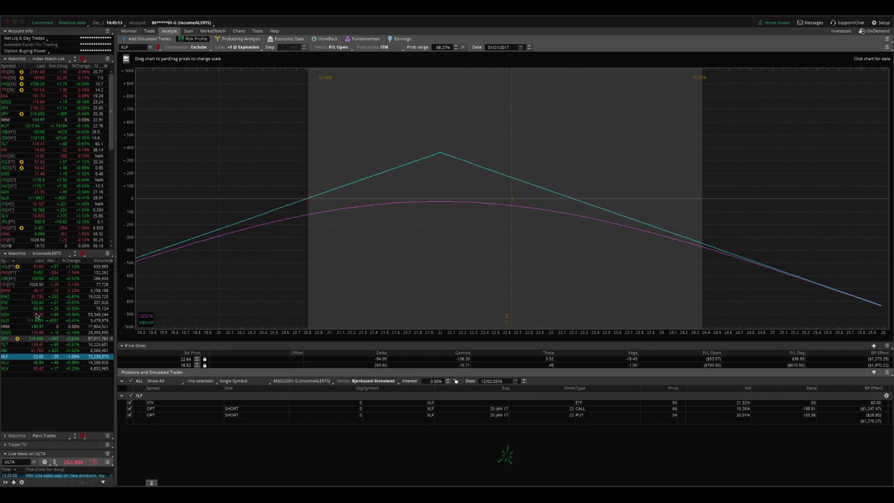
click(8, 285)
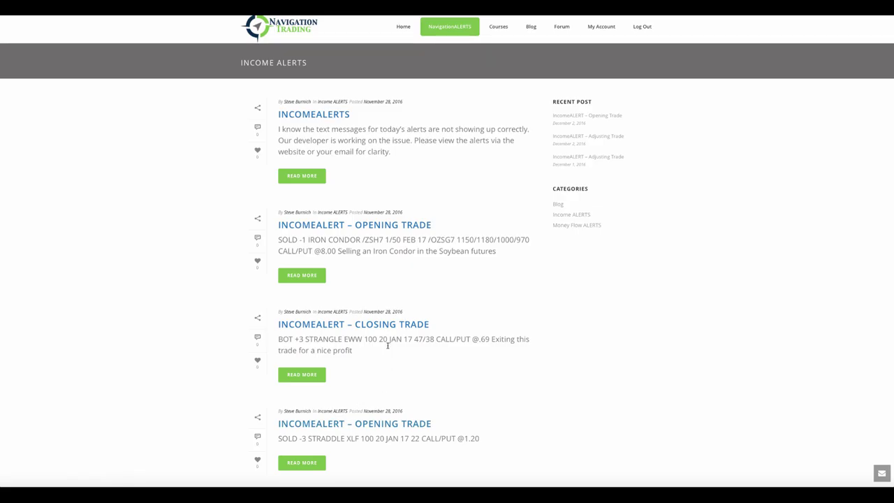
Go to page 1 of the website's income alerts and find the November 29 opening trades for /ZB and EWW
scroll(387, 343, up, 2)
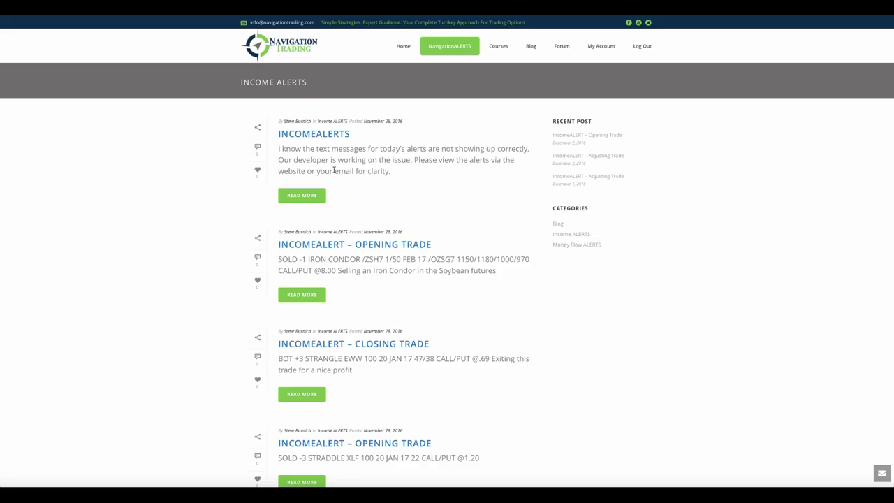
scroll(369, 234, down, 15)
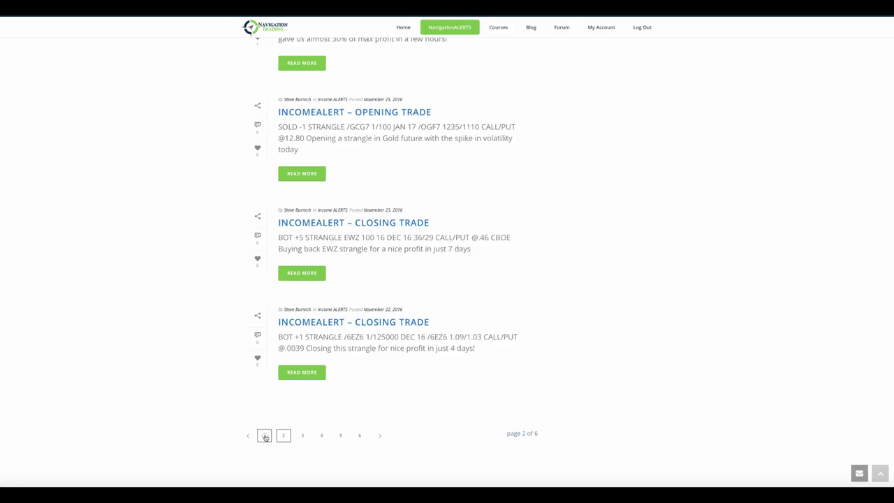
click(266, 437)
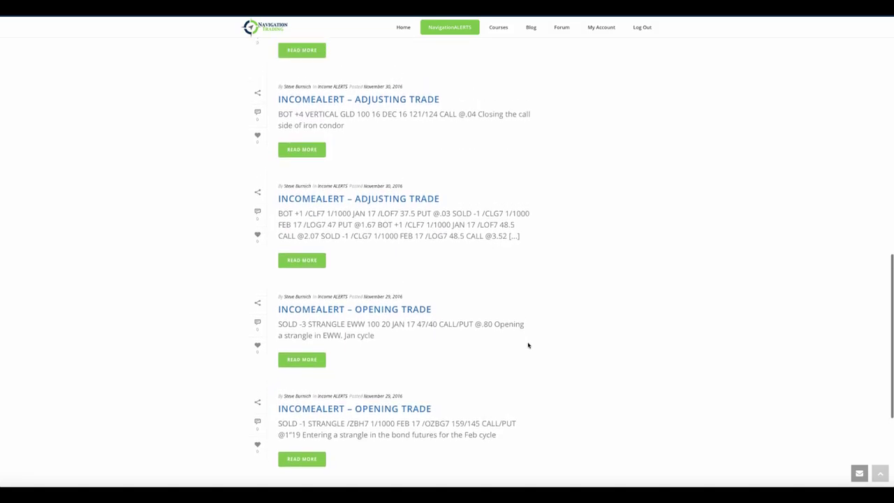
scroll(528, 345, down, 10)
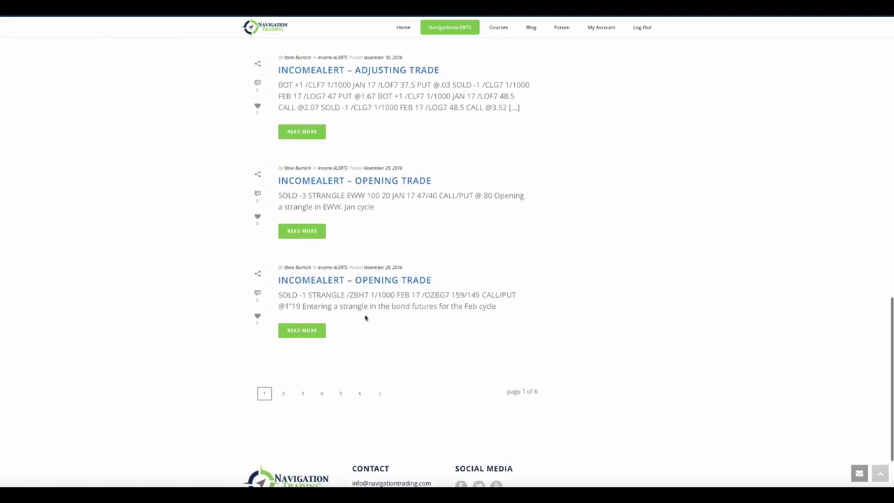
scroll(365, 315, up, 1)
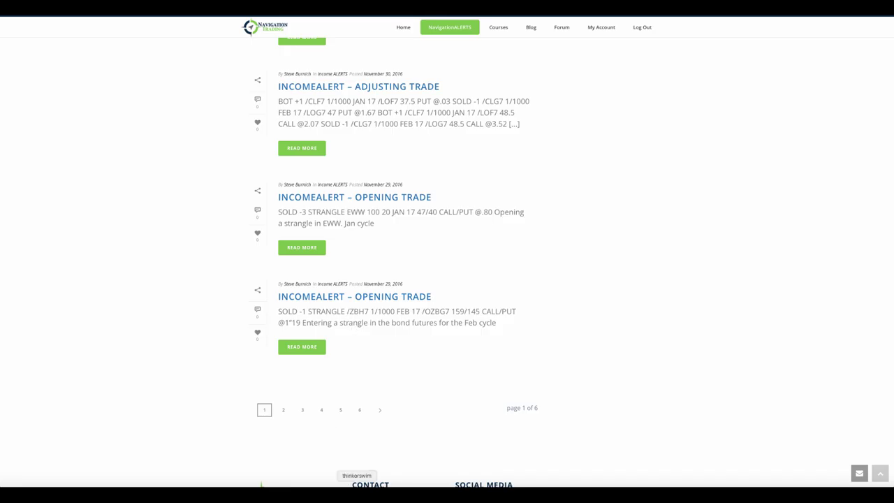
Display the /ZB bond futures strangle's risk profile in thinkorswim and return to the alerts website
click(357, 482)
click(21, 278)
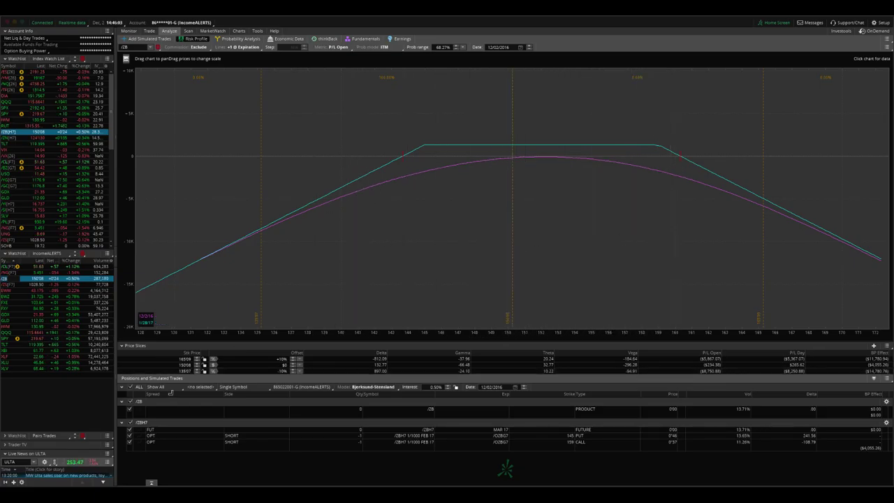
click(42, 478)
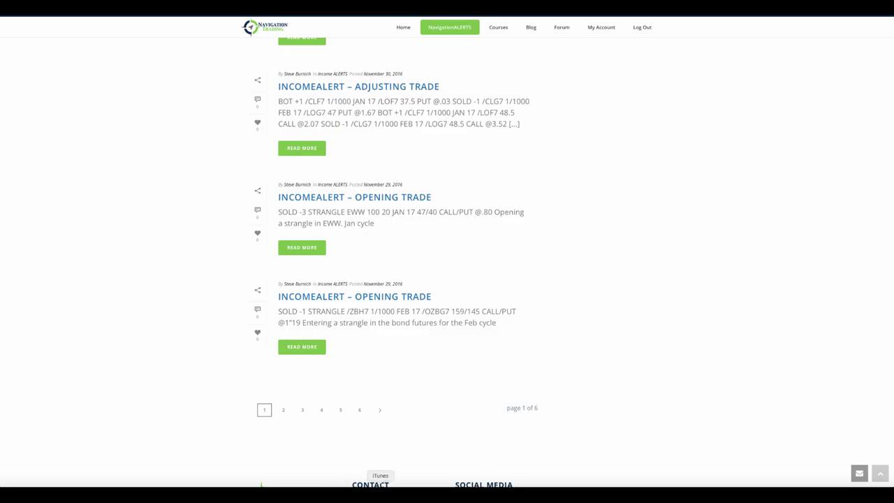
Switch to thinkorswim, display the EWW strangle's risk profile, and load EWW in the price chart
click(356, 494)
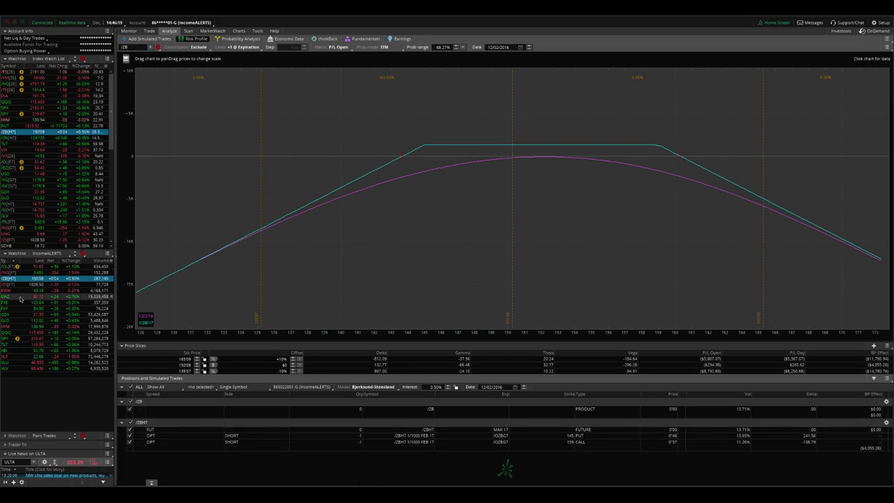
click(42, 290)
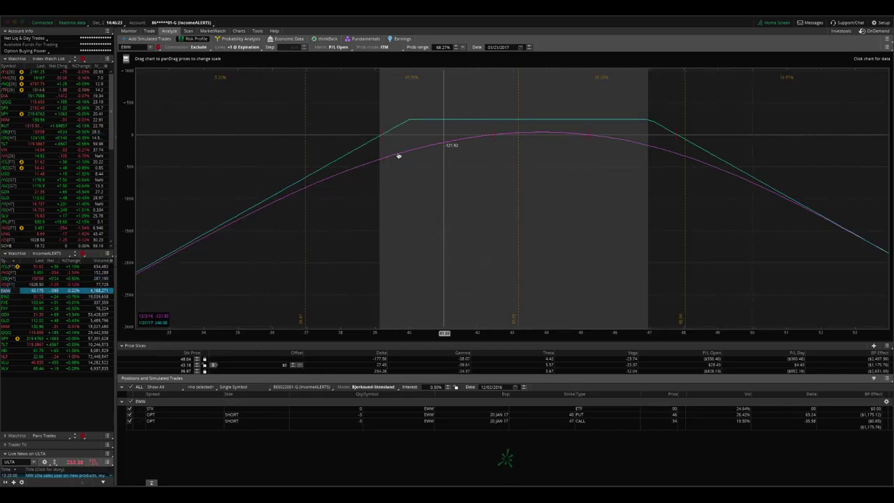
click(239, 32)
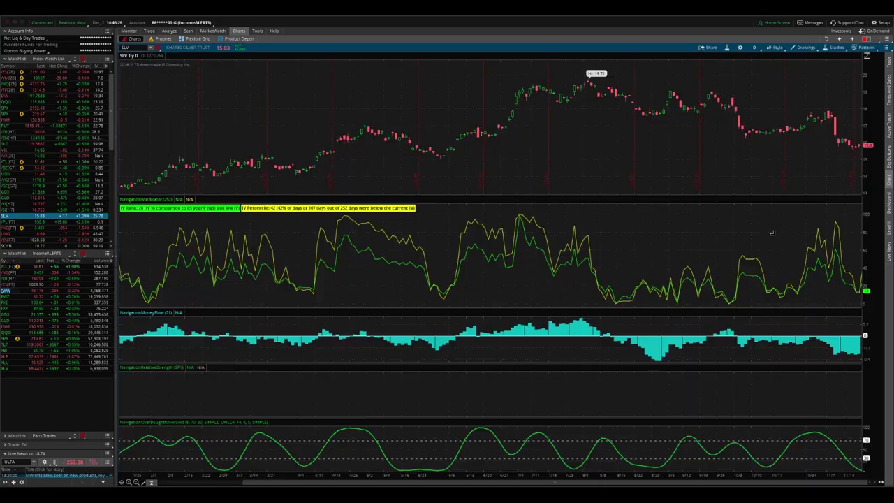
click(126, 46)
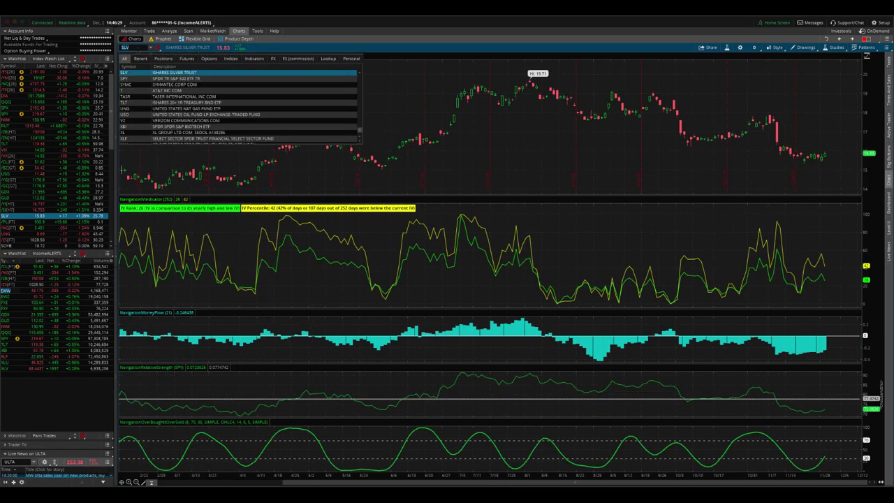
key(Escape)
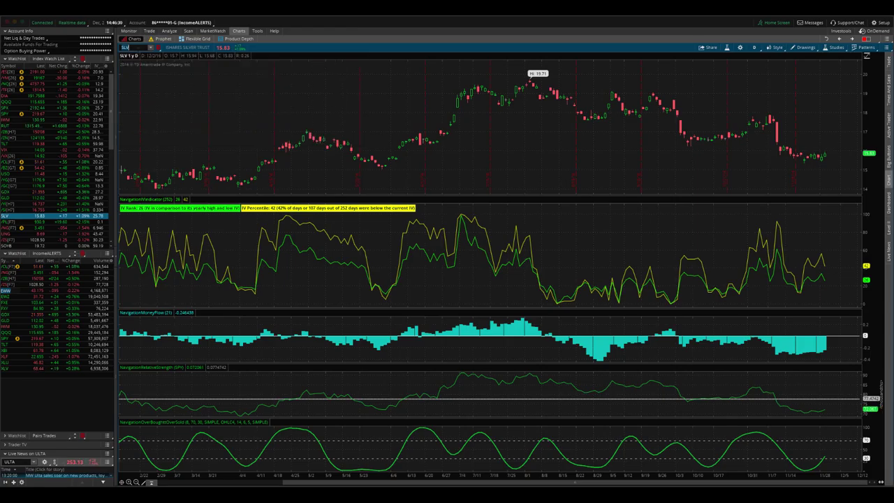
text(EWW)
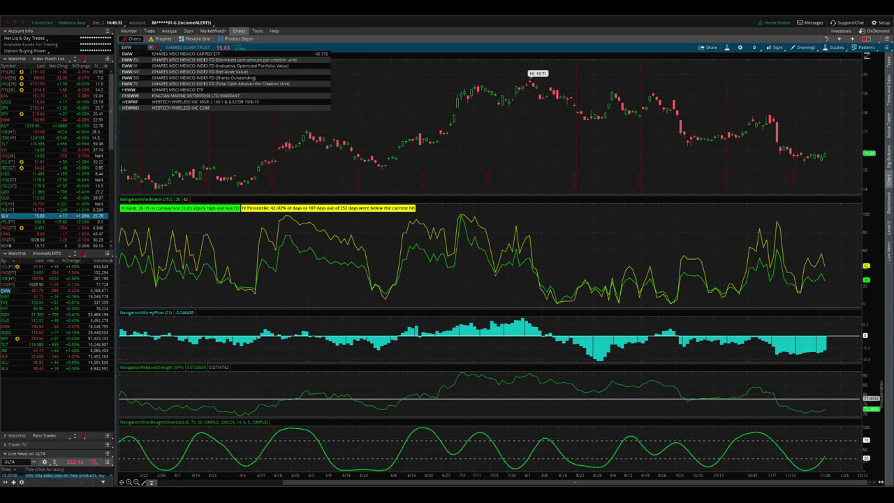
key(Return)
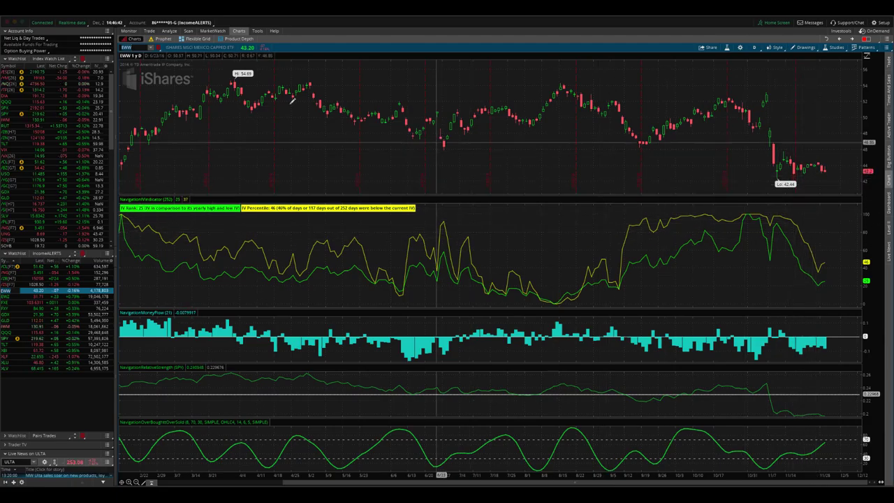
Return to the EWW risk profile, and open the full November 30 /CL adjusting trade alert on the website
click(170, 31)
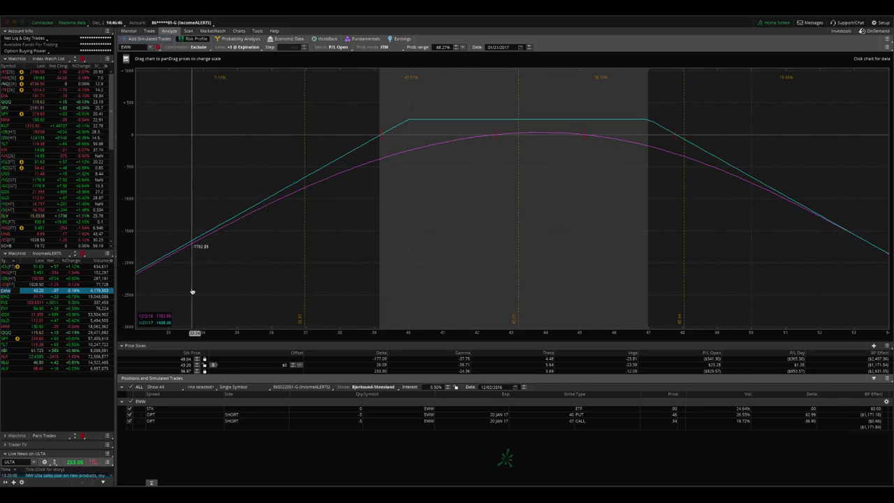
click(46, 482)
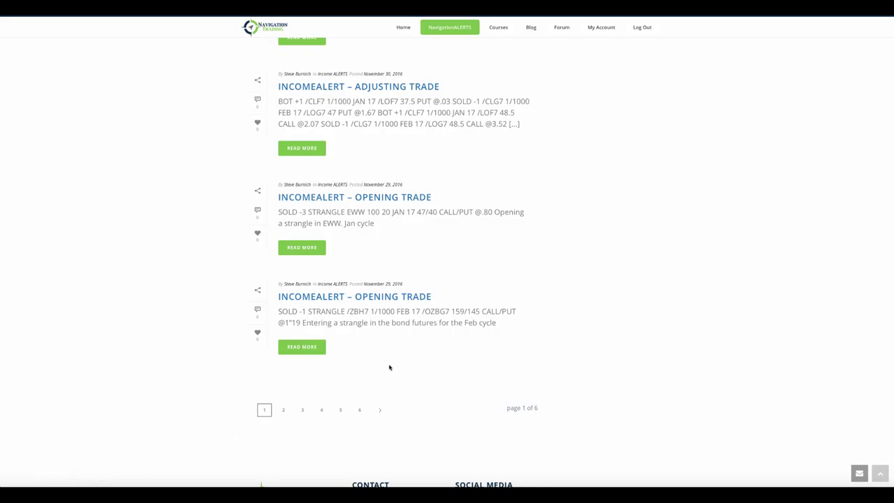
scroll(412, 297, up, 3)
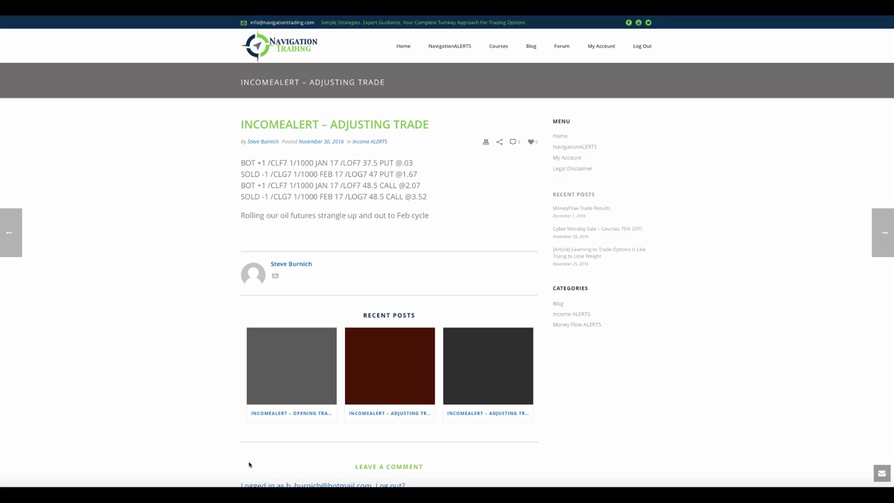
Display the /CL risk profile in thinkorswim with an enlarged positions area, and check the /CL option expirations in the trading view
click(356, 489)
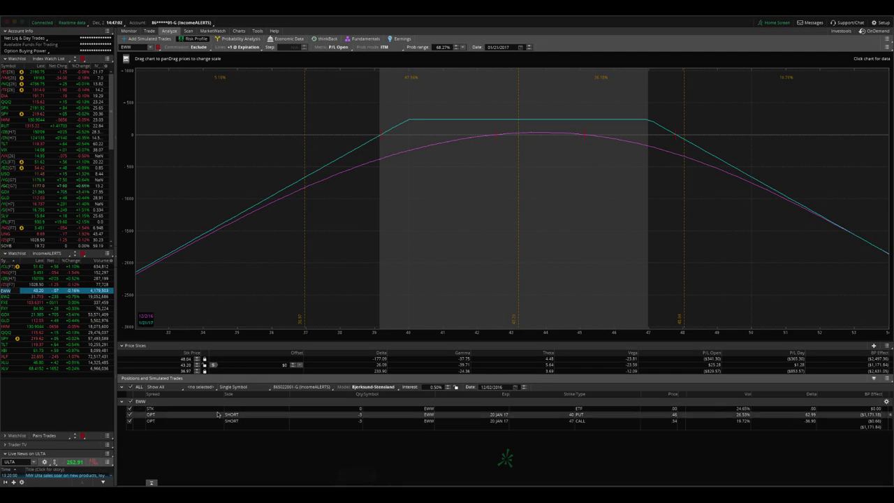
click(8, 266)
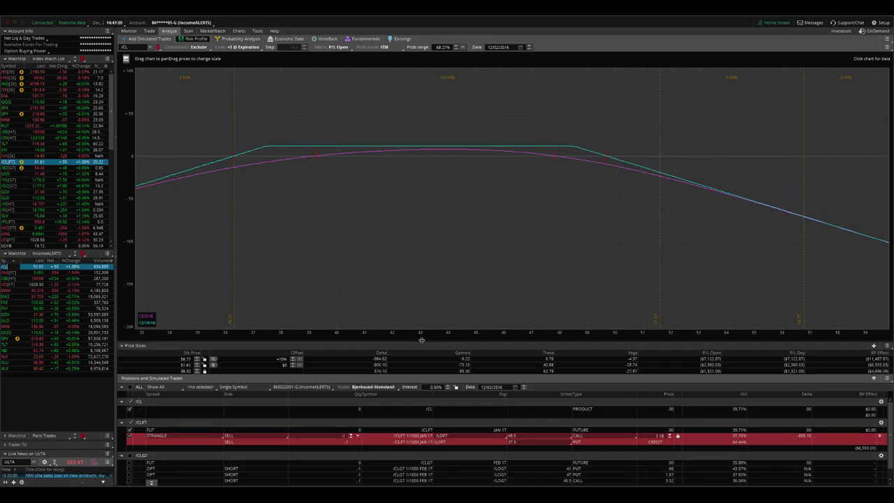
drag(421, 340, 426, 315)
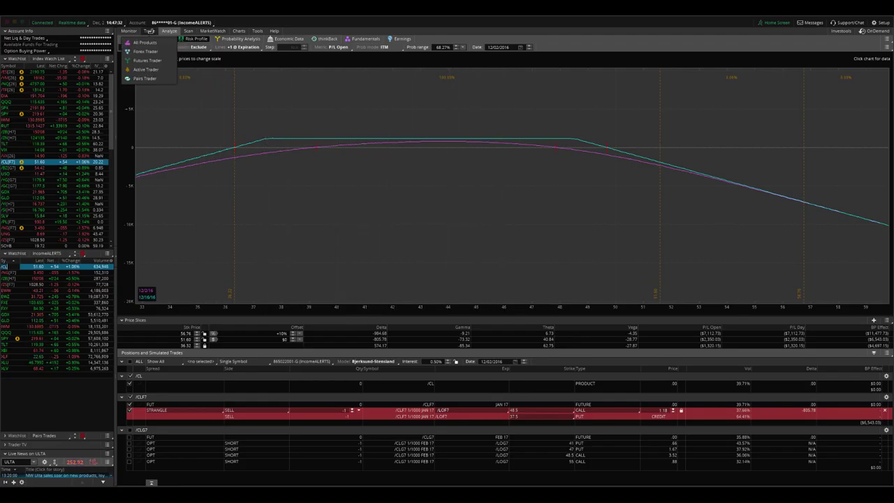
click(149, 31)
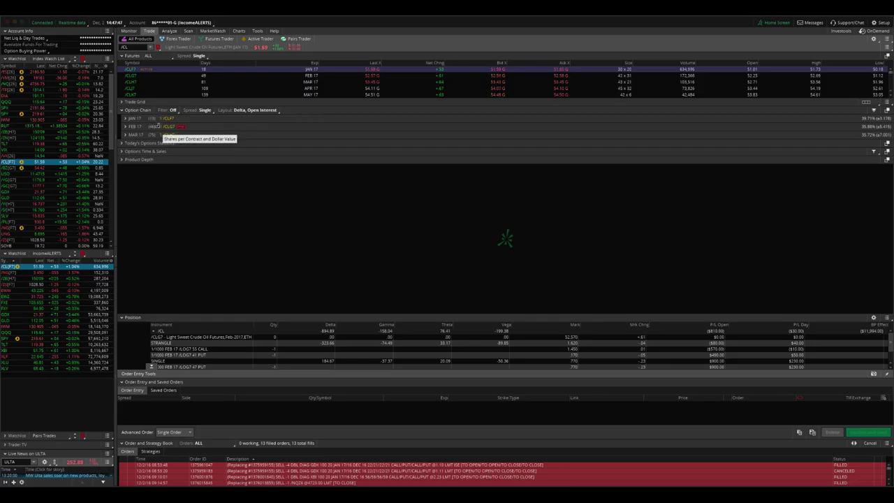
click(169, 32)
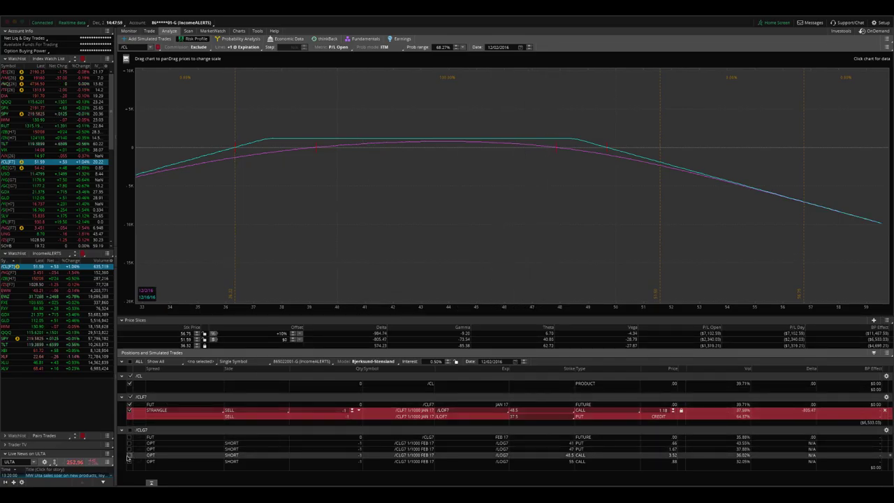
Include the February 48.5 call and 47 put in the /CL risk profile, and remove the simulated January 48.5/37.5 strangle
click(129, 454)
click(129, 448)
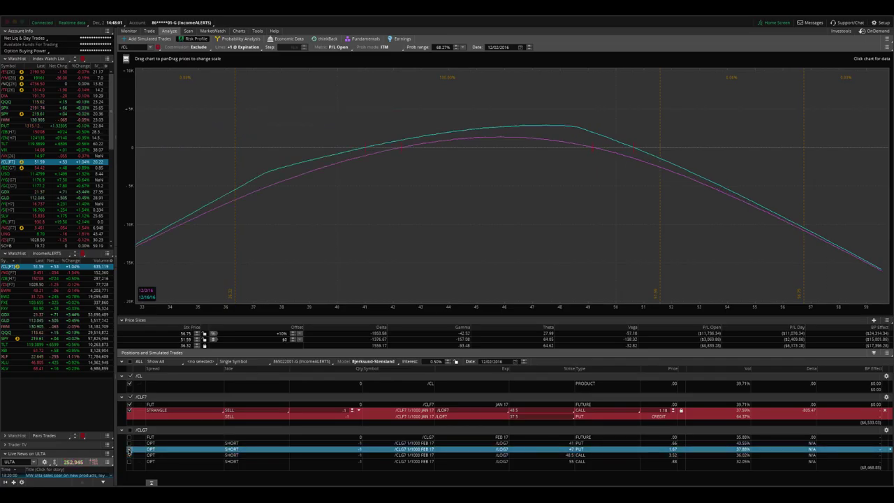
click(129, 410)
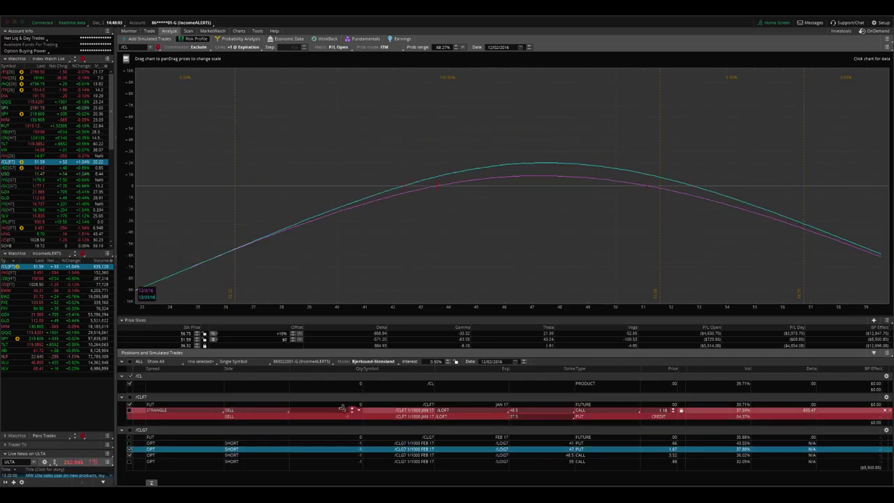
click(886, 413)
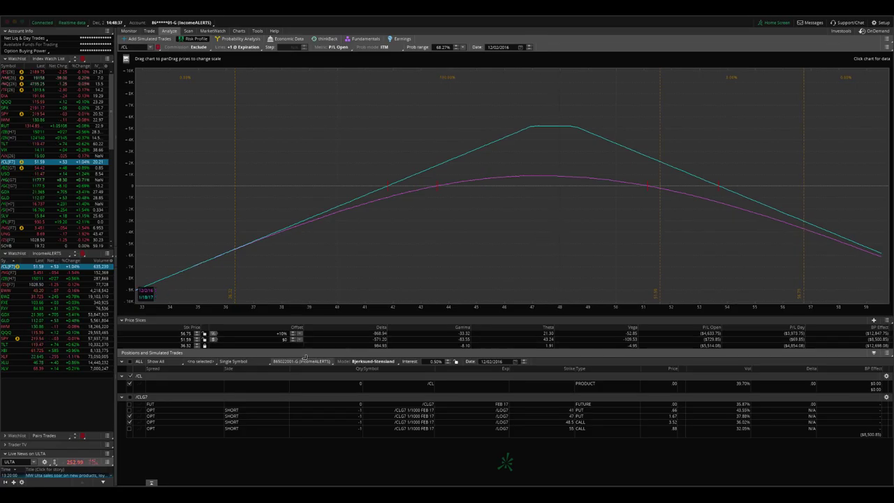
Show only the February 55 call and 41 put in the /CL risk profile, excluding the 48.5 call and 47 put
click(129, 428)
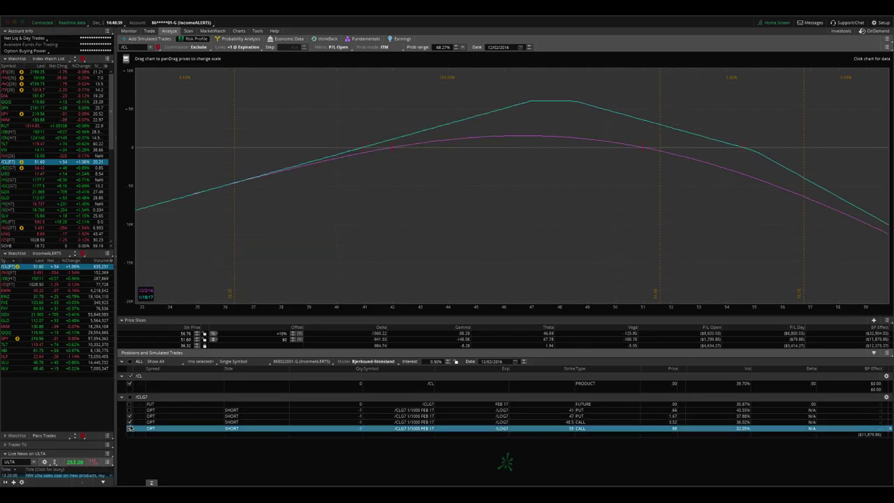
click(128, 418)
click(129, 411)
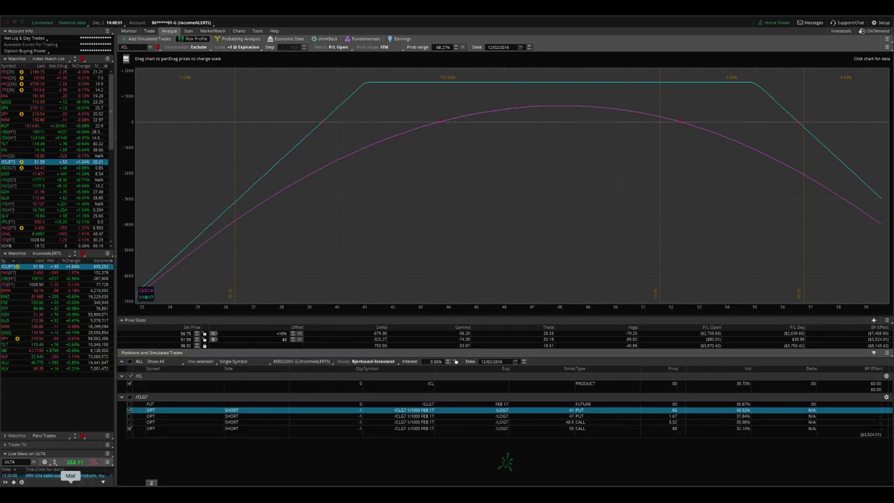
Return to the website's income alerts list and find the November 30 GLD adjusting and iron condor alerts
click(46, 483)
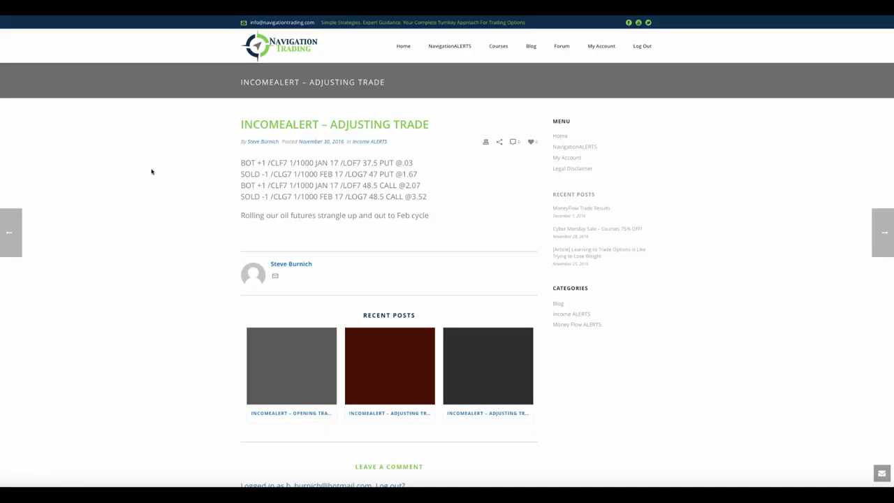
key(super+bracketleft)
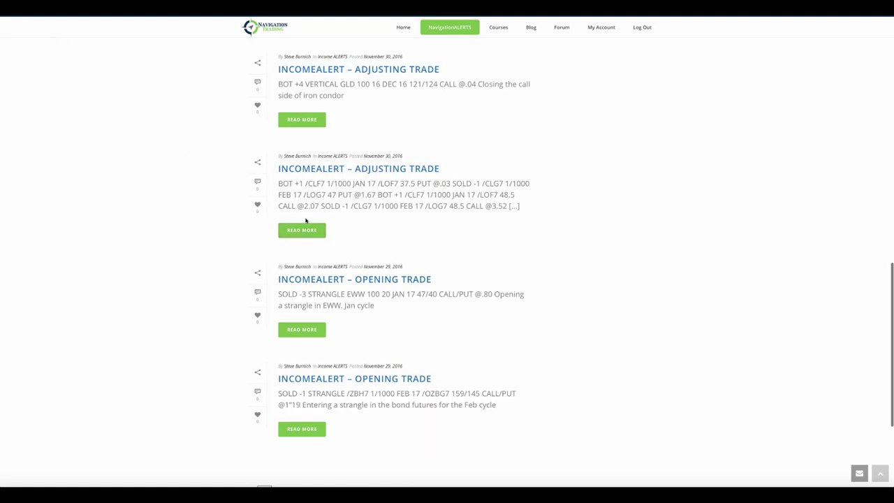
scroll(349, 195, up, 3)
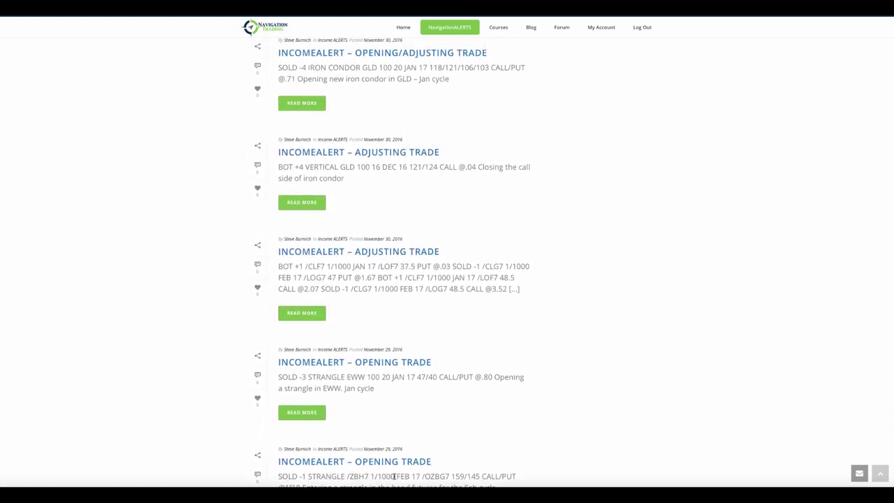
Switch to thinkorswim, display the GLD risk profile, and review GLD's daily price chart before returning to the risk profile
click(355, 483)
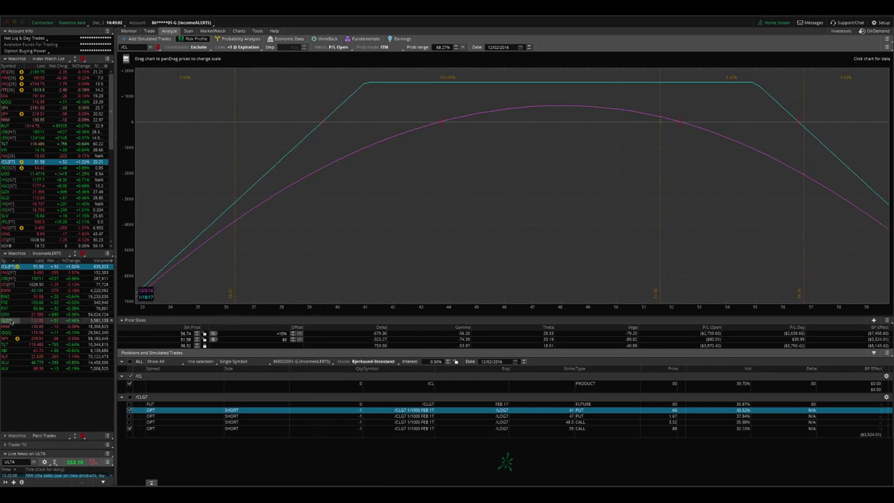
click(31, 320)
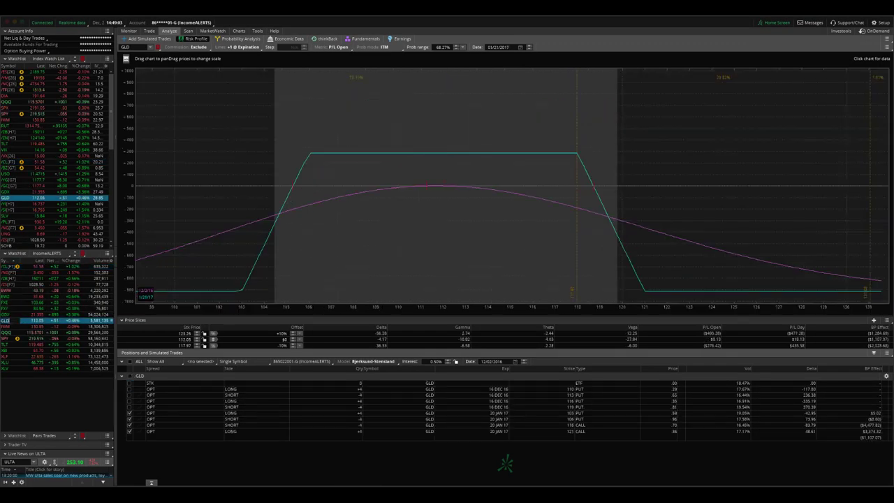
click(238, 32)
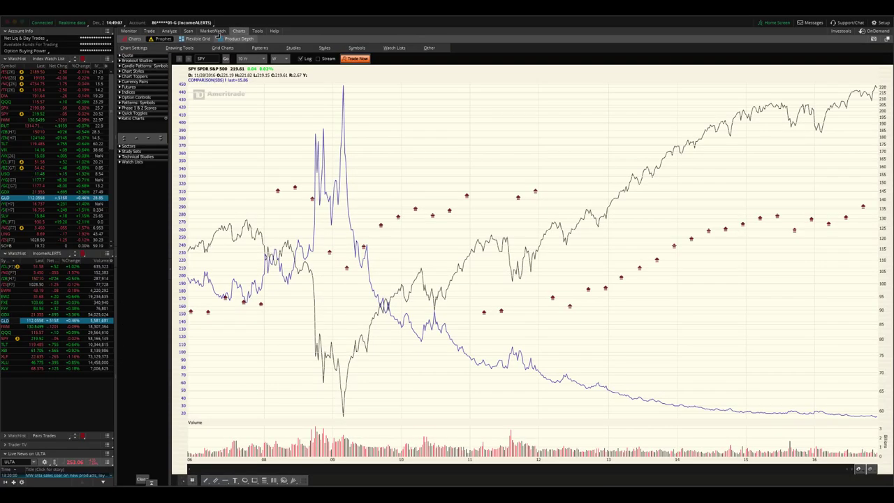
click(133, 39)
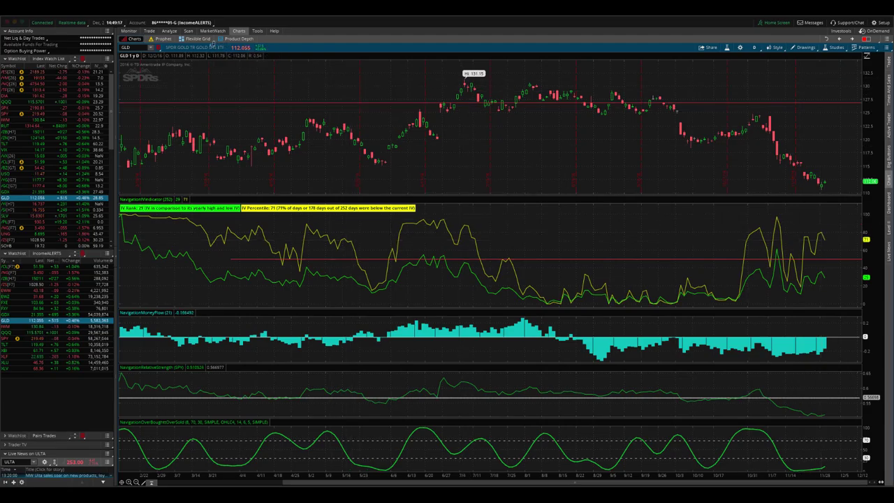
click(169, 31)
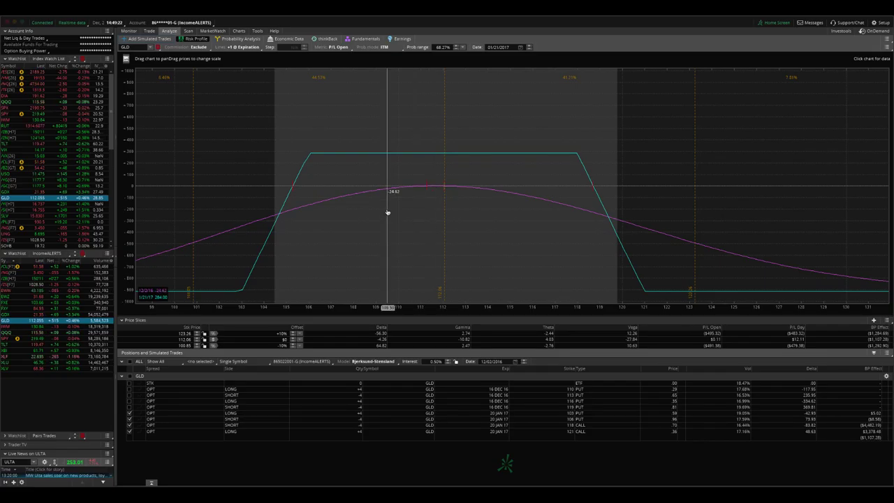
Show only the December 16 110/113 put spread in the GLD risk profile, excluding the January 20 iron condor legs
click(129, 431)
click(129, 424)
click(129, 419)
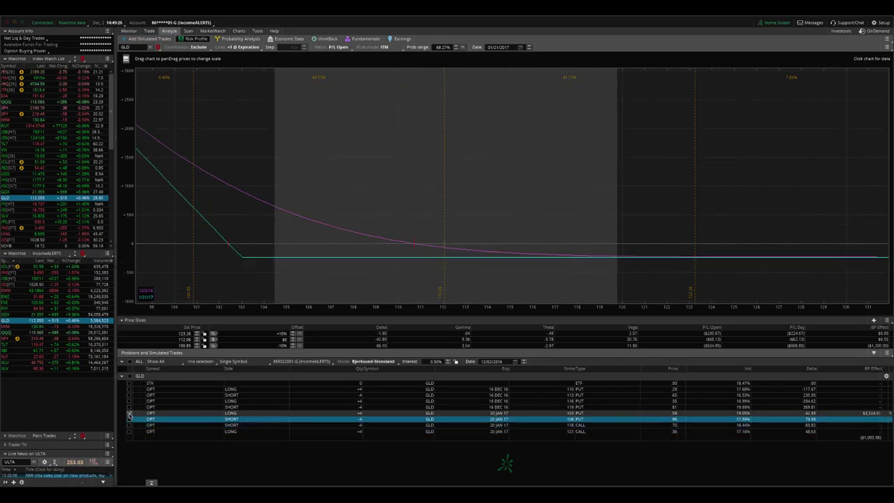
click(130, 412)
click(129, 406)
click(129, 401)
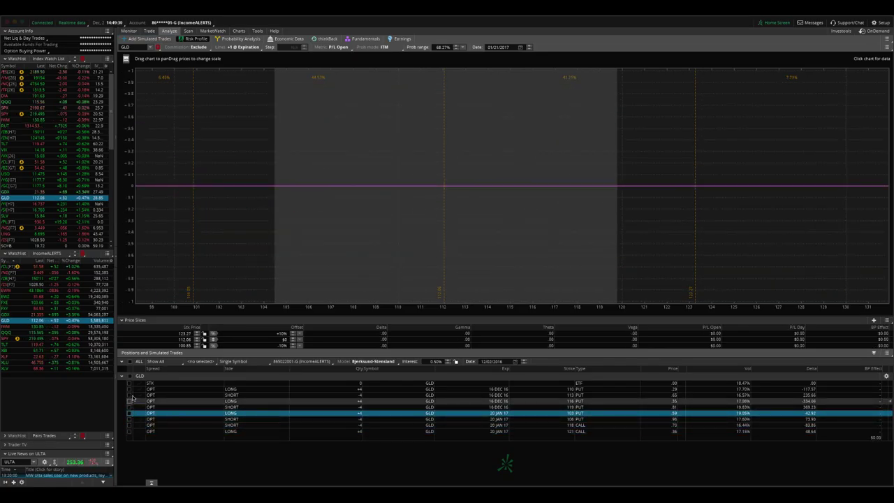
click(130, 389)
click(130, 394)
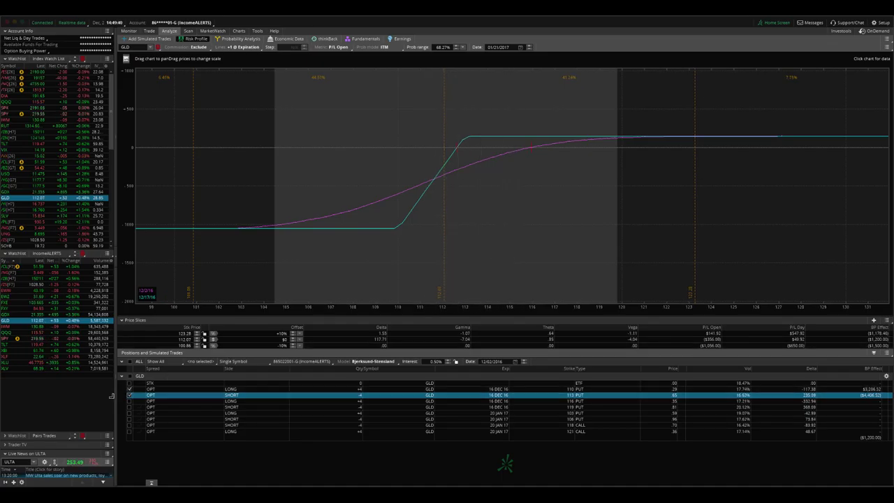
Replace the December 110/113 puts with the December 116/119 puts in the GLD risk profile, and check GLD's price chart again
click(130, 389)
click(129, 394)
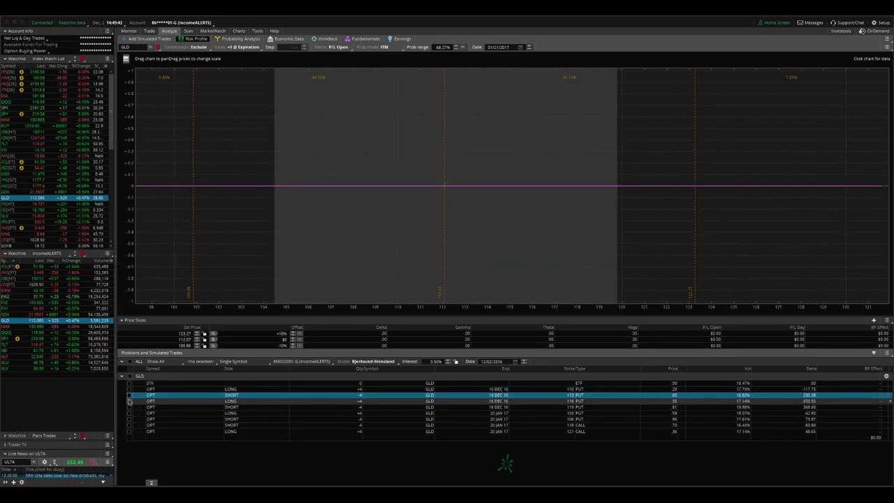
click(129, 401)
click(129, 407)
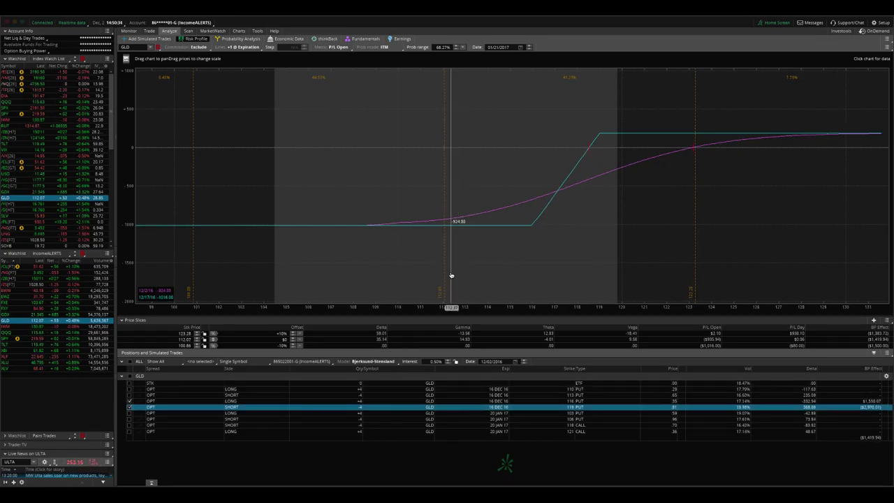
click(238, 32)
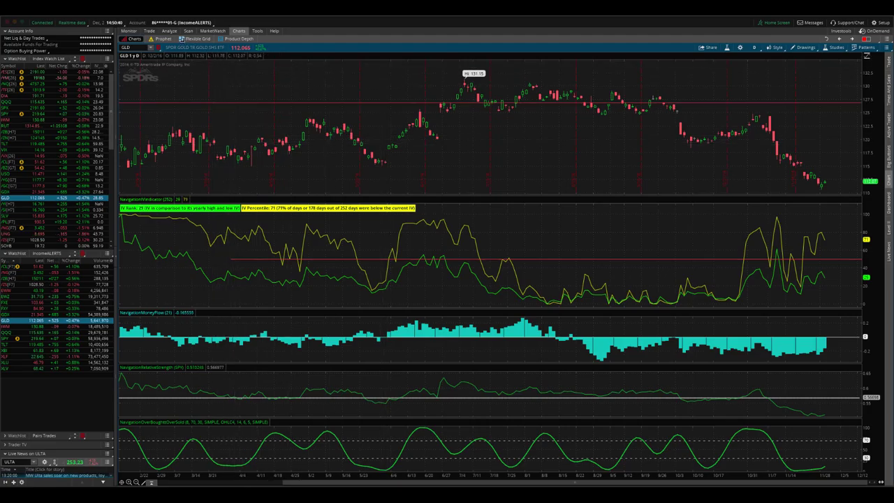
click(169, 32)
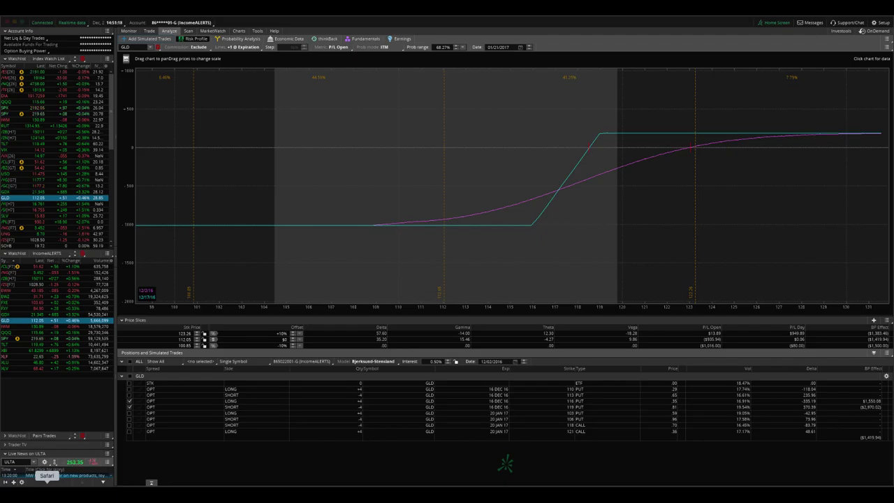
Return to the income alerts list in Safari and find the December 1 QQQ closing and XBI adjusting alerts
click(47, 483)
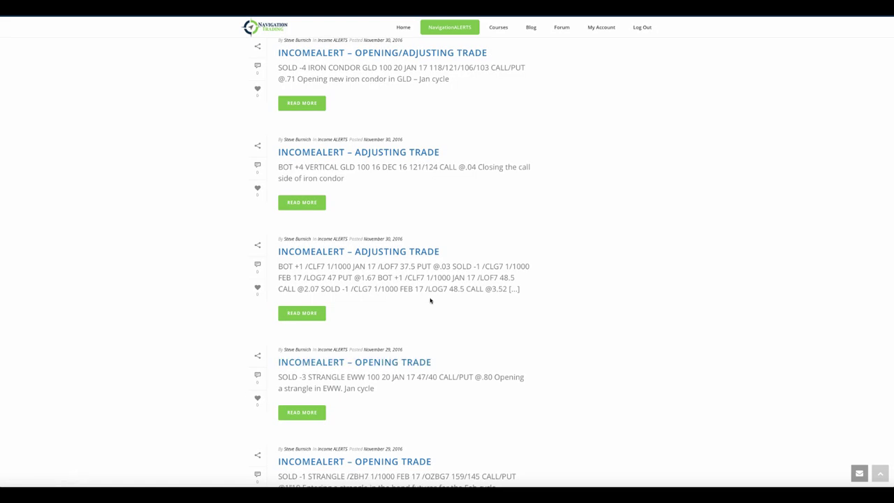
scroll(417, 255, up, 5)
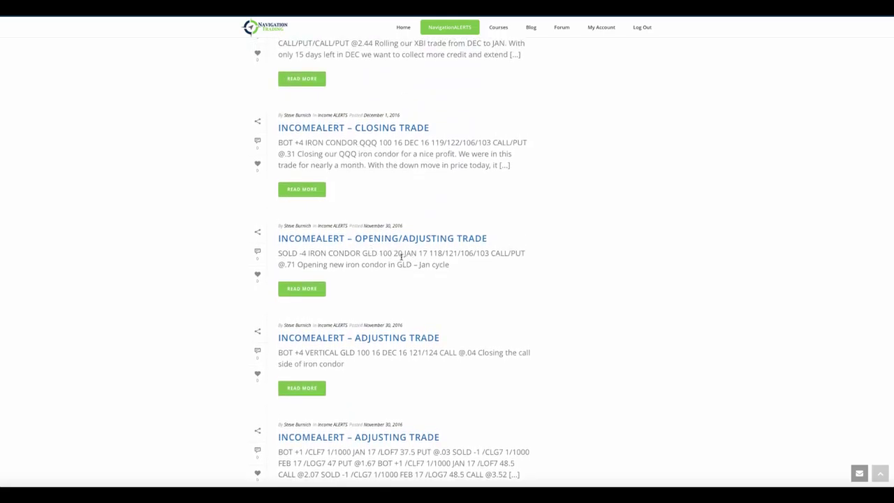
scroll(446, 267, up, 1)
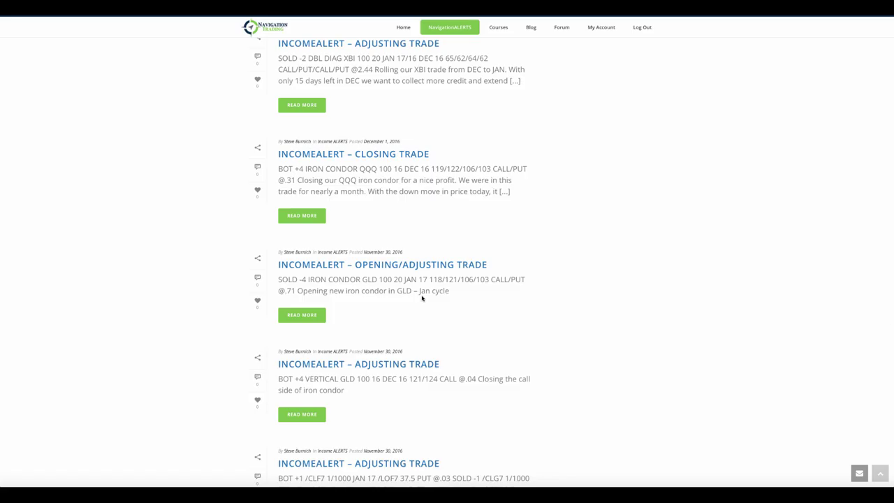
scroll(395, 215, up, 1)
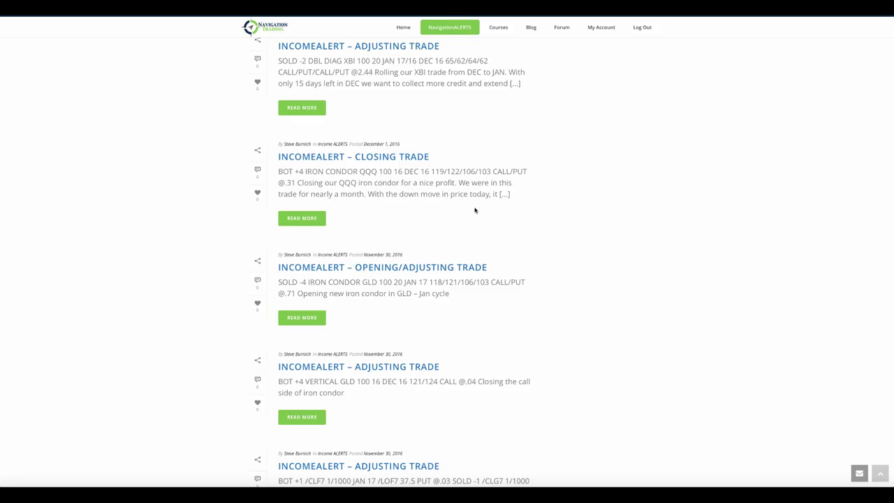
scroll(433, 210, up, 3)
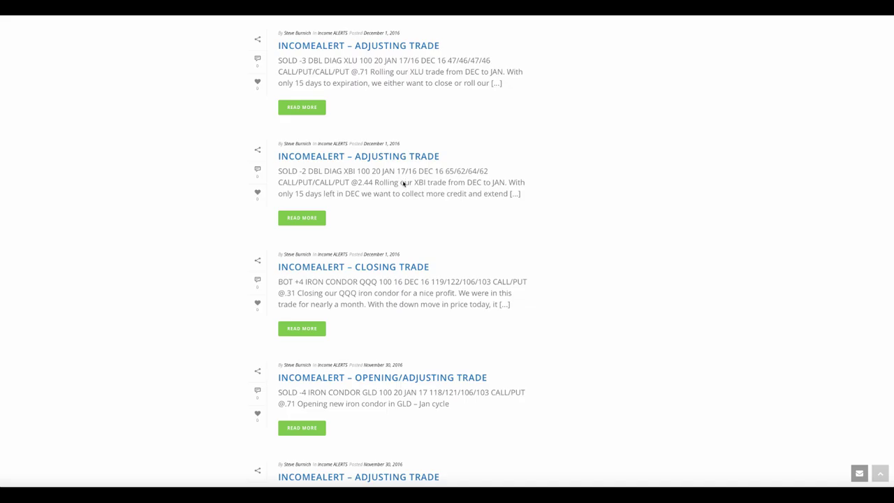
Switch to thinkorswim, show only the simulated December 16 64/62 strangle in the XBI risk profile, and check XBI's price chart
click(356, 483)
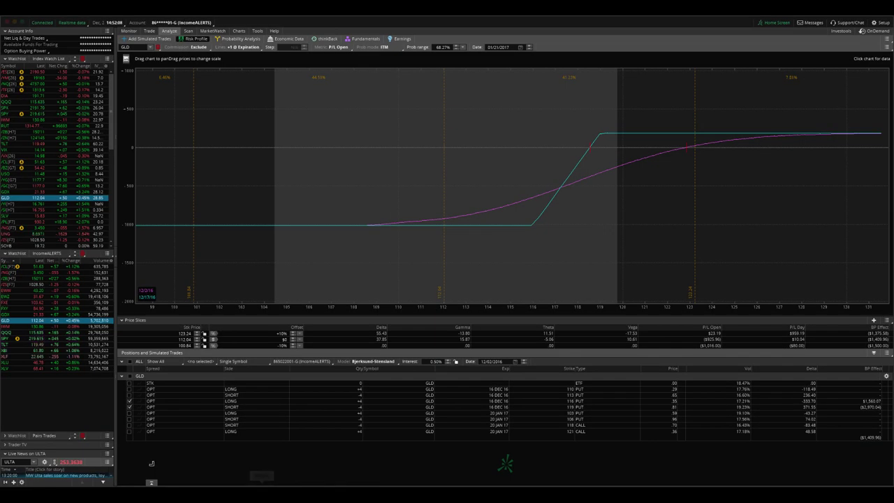
click(35, 350)
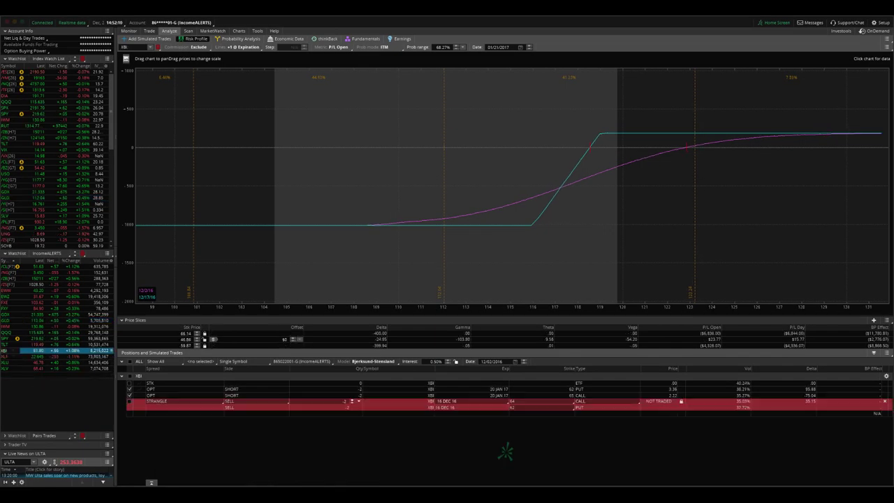
click(129, 389)
click(129, 395)
click(129, 403)
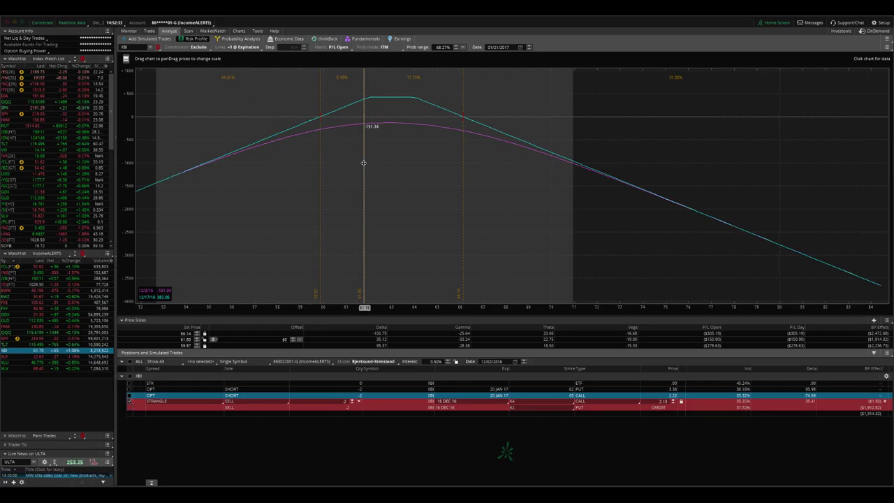
click(238, 30)
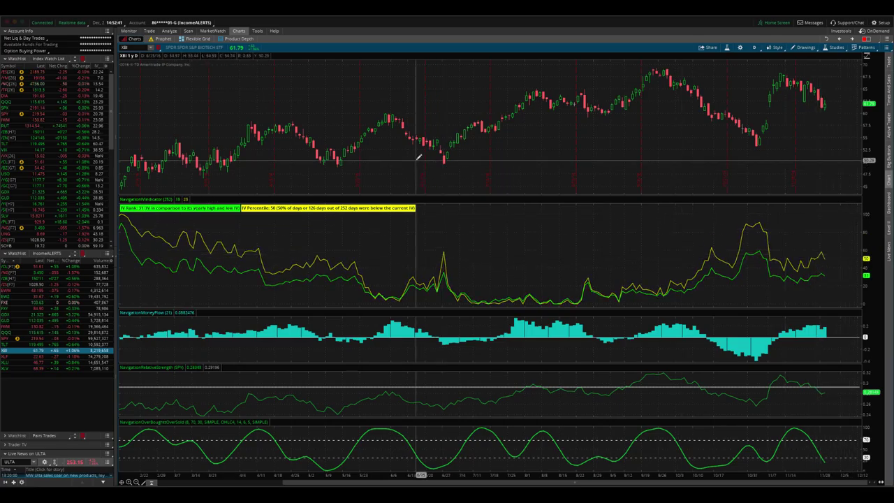
click(169, 32)
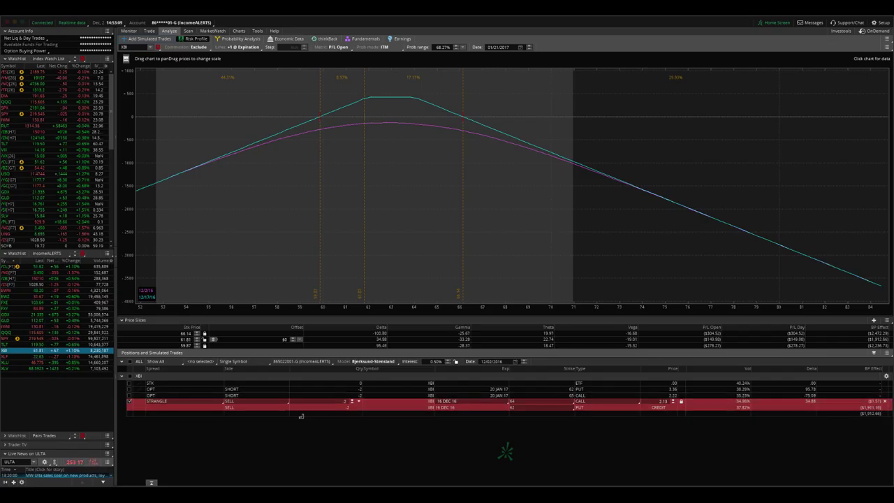
Compare the January 20 65 call and 62 put with the simulated December strangle by showing each alone in the XBI risk profile
click(129, 402)
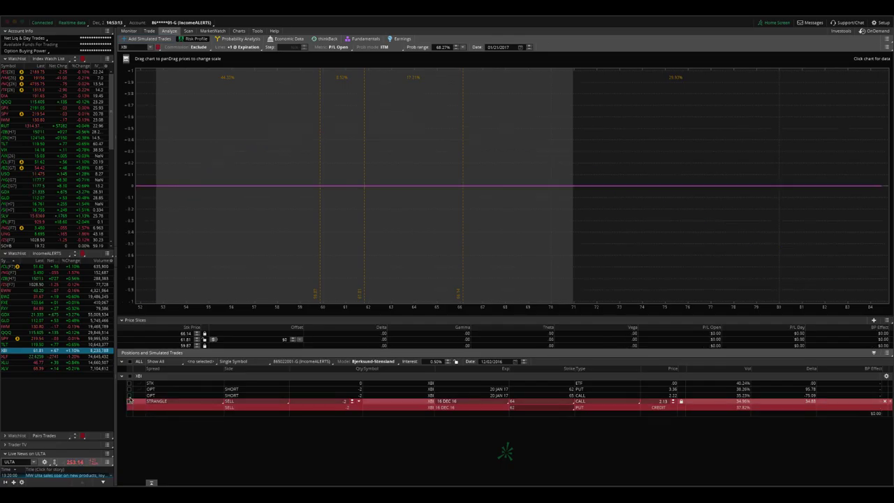
click(129, 395)
click(130, 388)
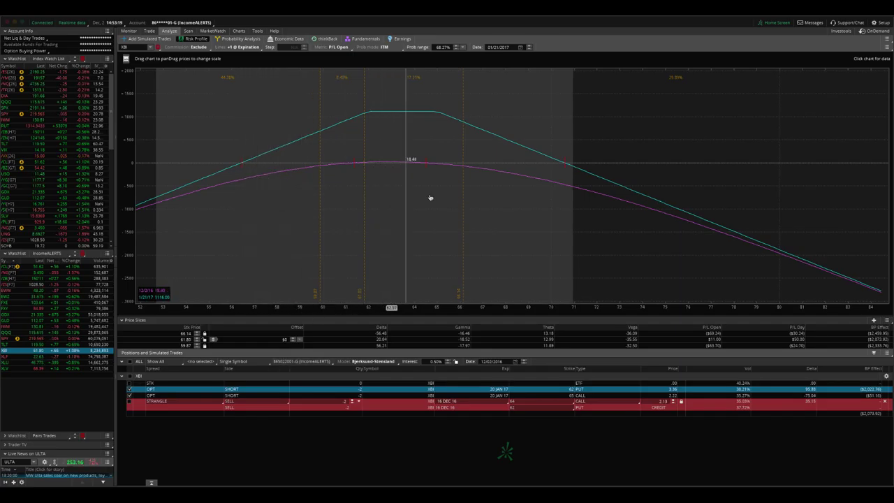
click(129, 389)
click(129, 395)
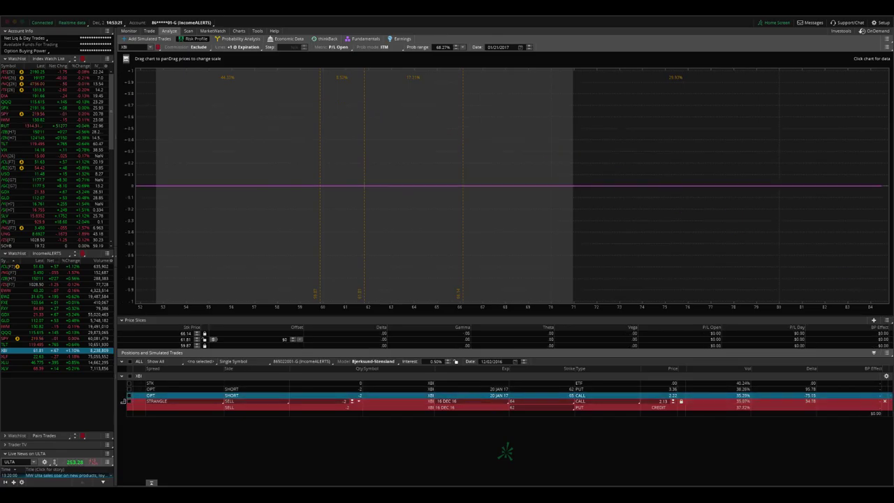
click(130, 401)
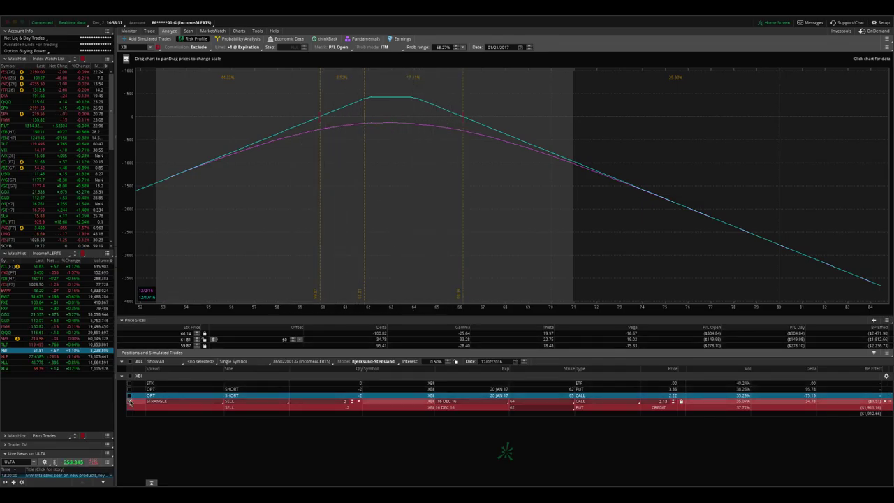
Show only the January 20 65 call and 62 put in the XBI risk profile, excluding the simulated December strangle
click(130, 396)
click(129, 395)
click(129, 389)
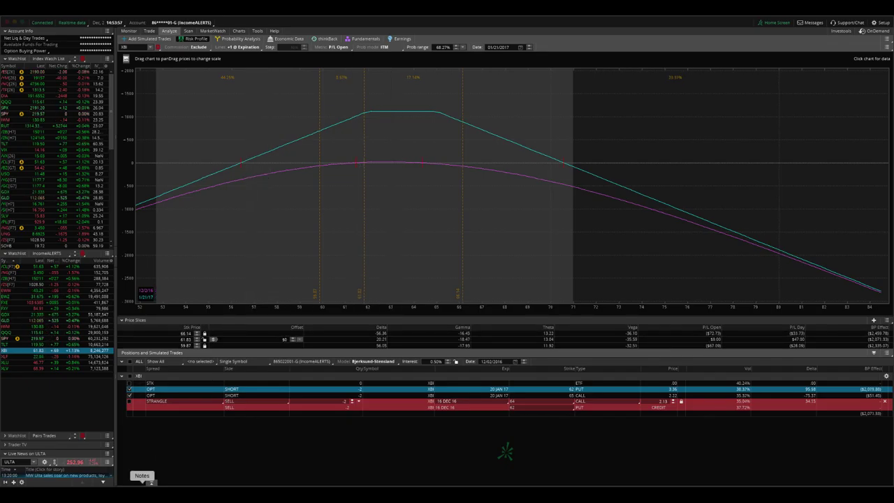
Find the December 1 XLU adjusting alert on the website, and display the XLU risk profile in thinkorswim
click(70, 485)
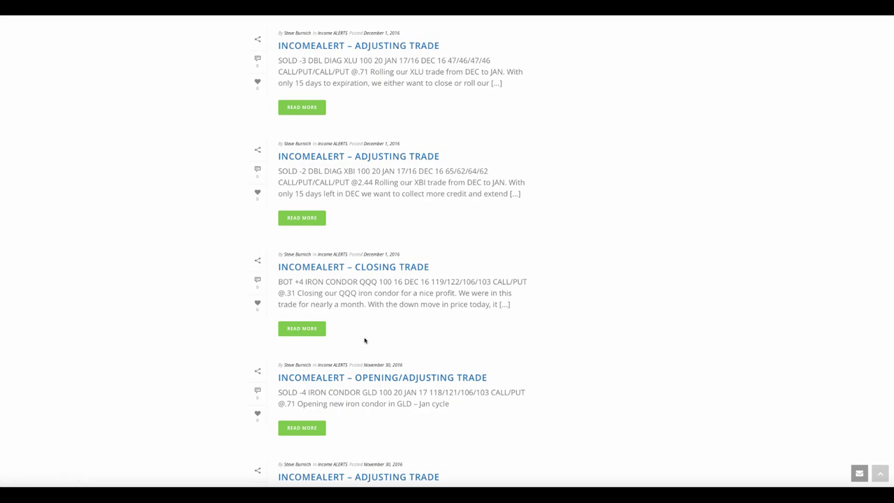
scroll(408, 308, up, 5)
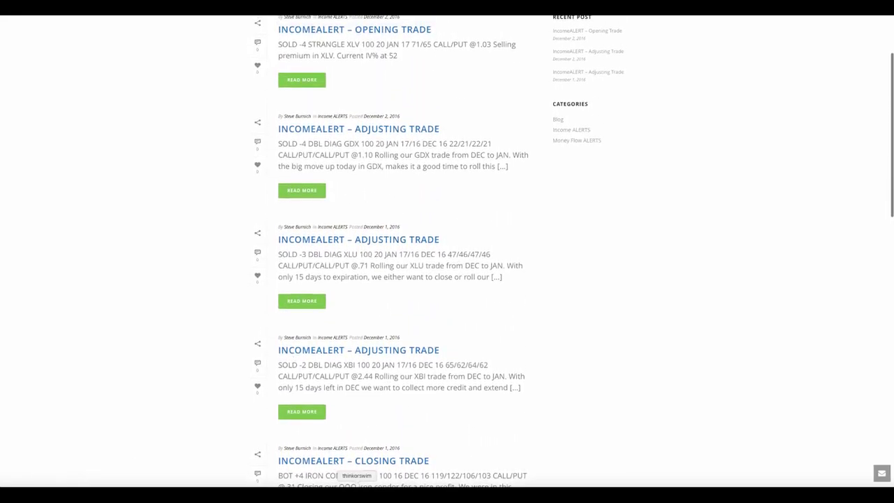
key(alt+Tab)
click(27, 363)
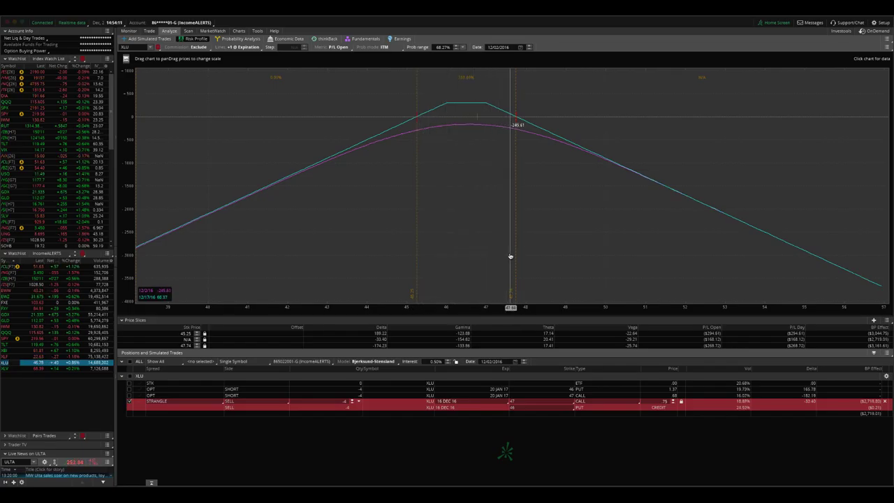
Review XLU's daily price chart with its volatility indicators, and return to the XLU risk profile
click(241, 31)
click(230, 42)
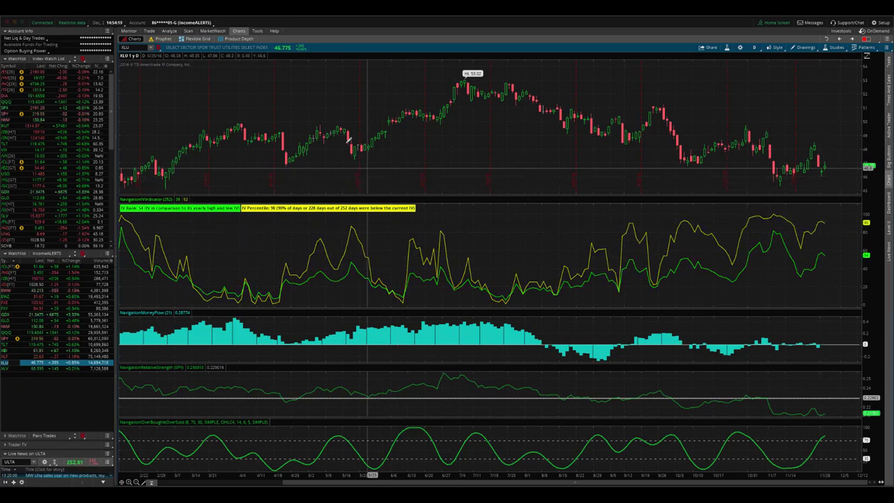
click(170, 31)
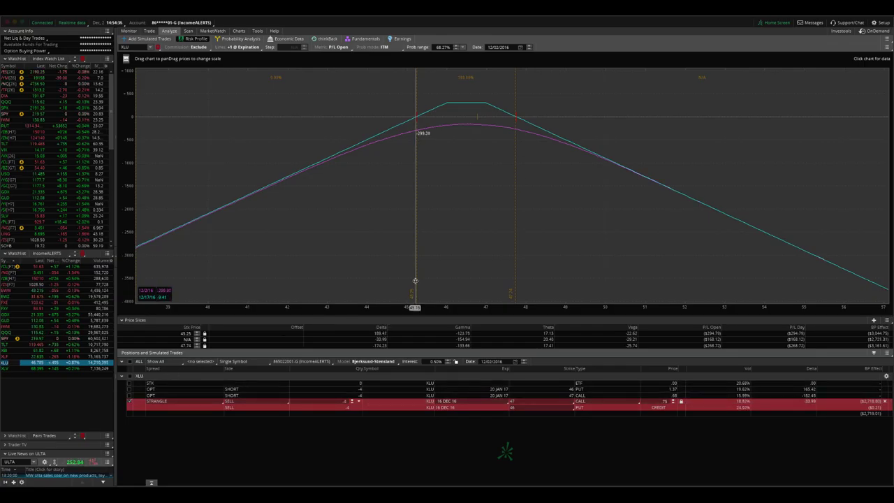
Show only the January 20 47 call and 46 put in the XLU risk profile, excluding the simulated December 47/46 strangle
click(129, 403)
click(129, 395)
click(129, 389)
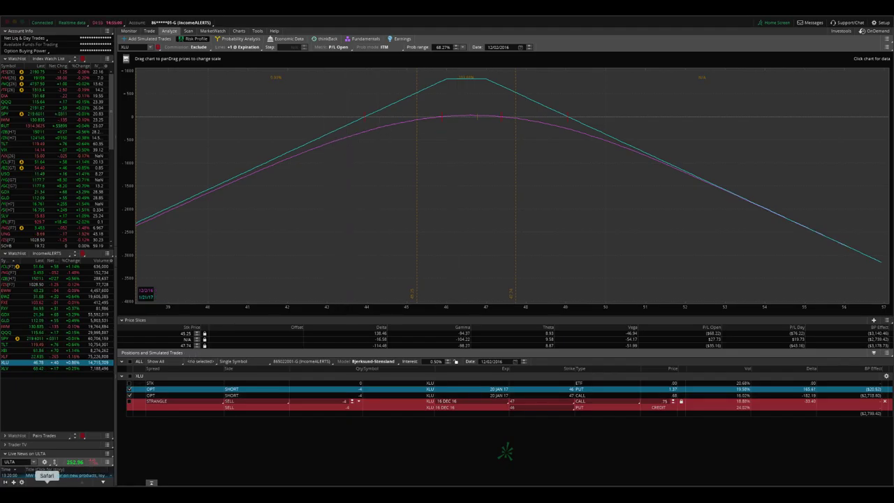
Return to the income alerts list in Safari and find the December 2 GDX adjusting and XLV opening alerts
click(46, 482)
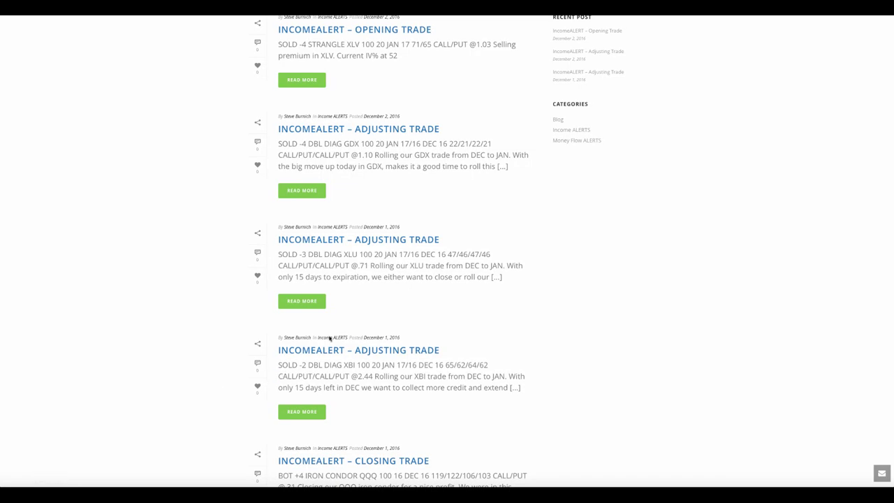
scroll(399, 279, up, 3)
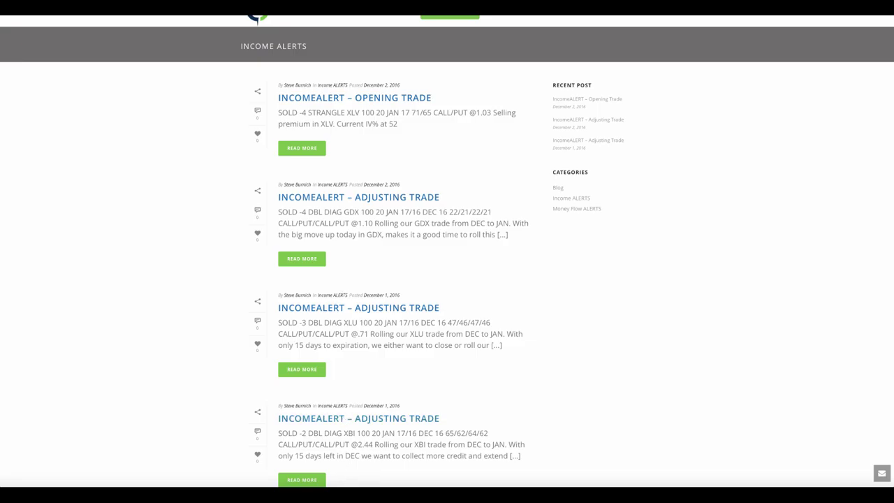
Switch to thinkorswim and show only the simulated December 16 22/21 strangle in the GDX risk profile, excluding the January 20 options
click(357, 485)
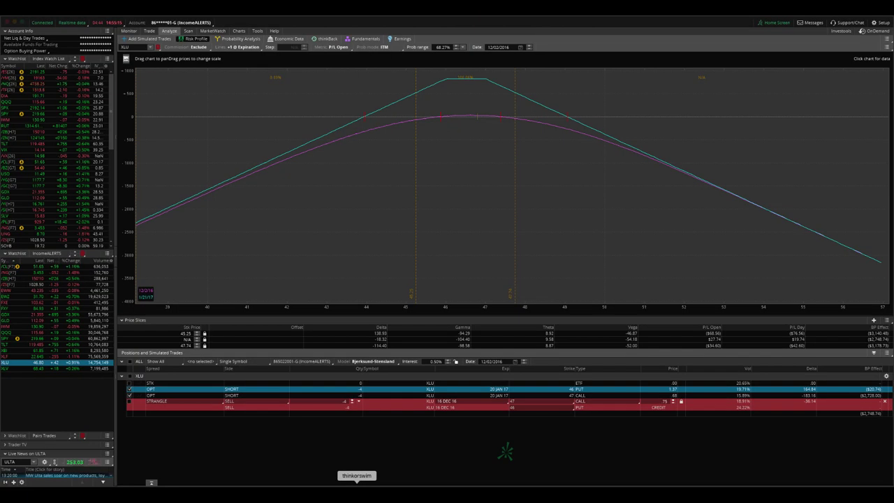
click(14, 314)
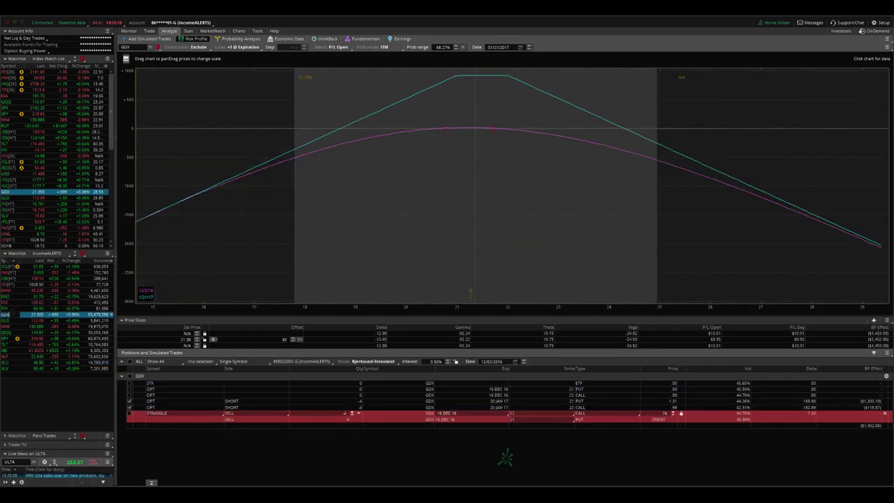
click(130, 402)
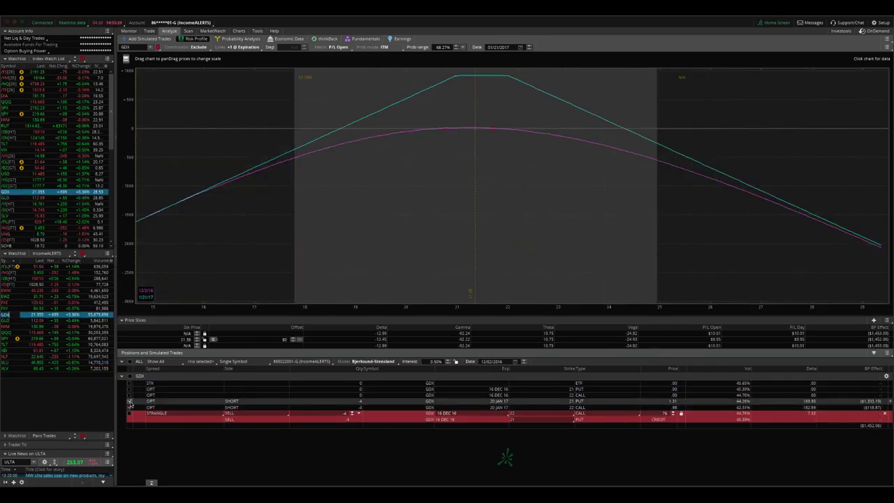
click(130, 402)
click(130, 408)
click(129, 413)
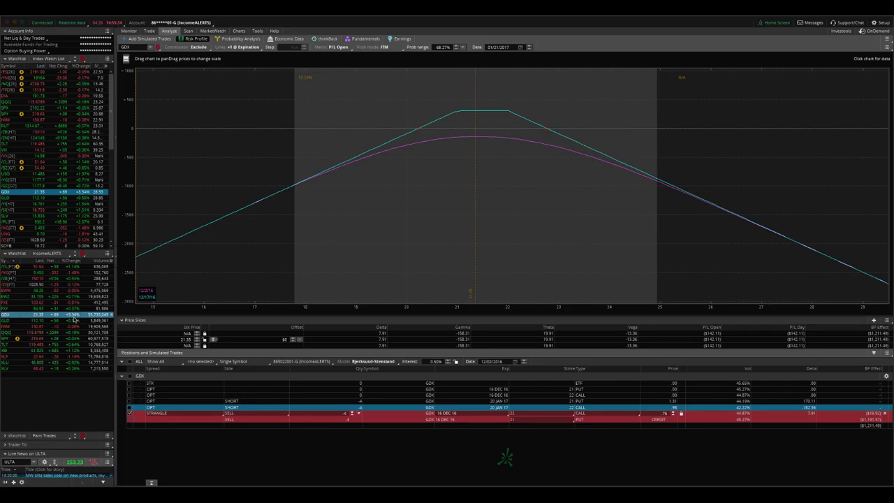
Show only the January 20 22 call and 21 put in the GDX risk profile, excluding the simulated December strangle
click(129, 414)
click(129, 402)
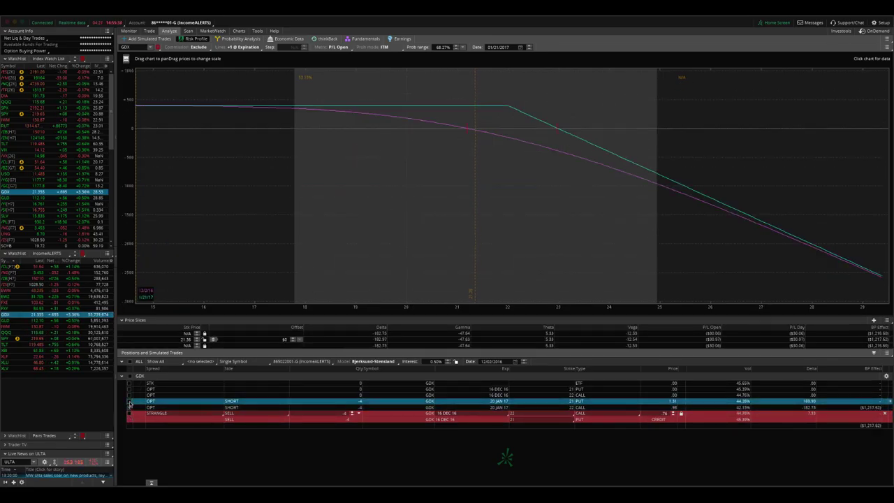
click(129, 403)
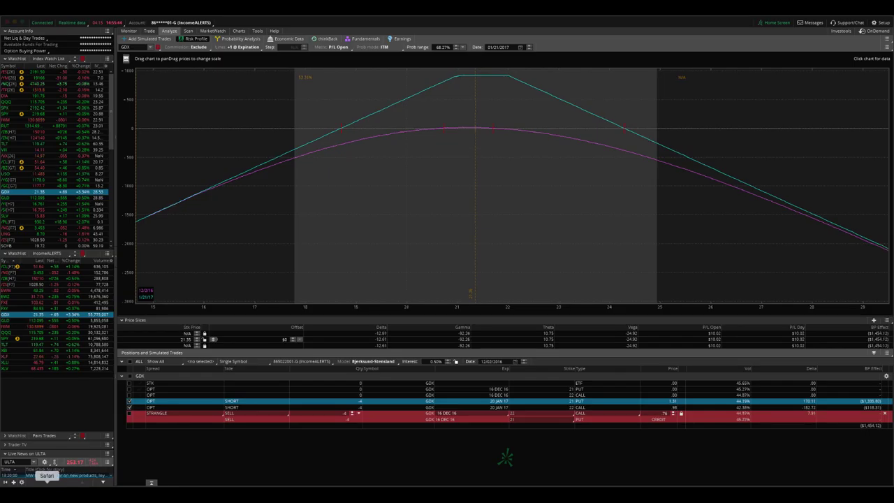
Check the December 2 XLV opening alert in Safari, and display the XLV risk profile in thinkorswim
click(46, 483)
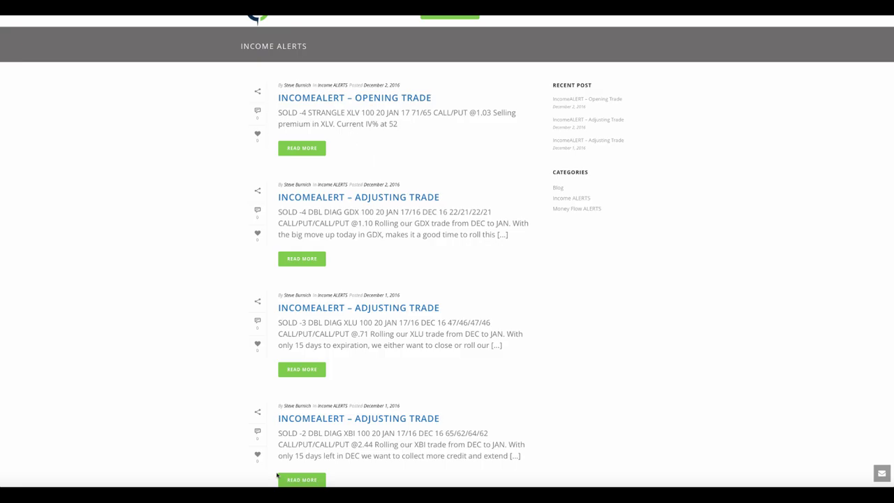
click(356, 483)
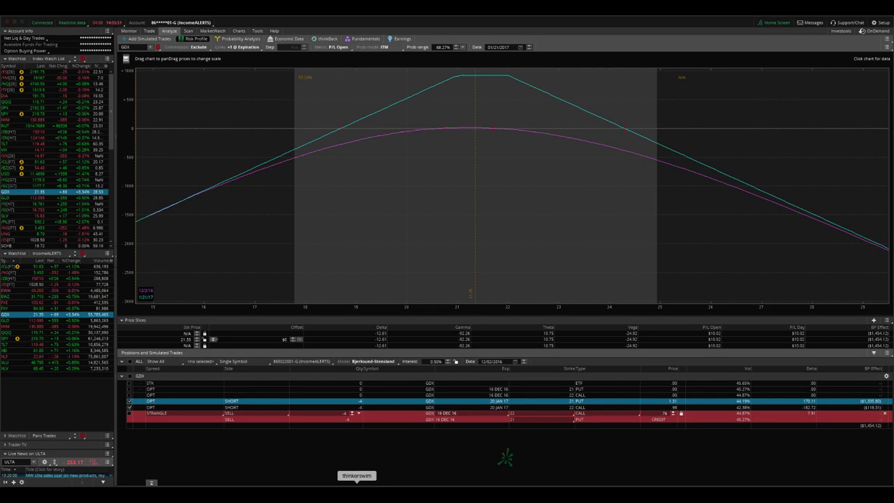
click(15, 370)
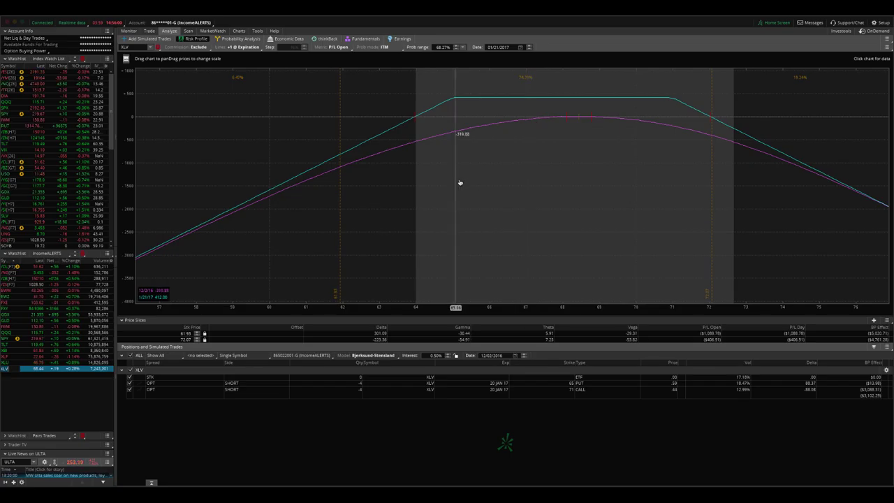
Review XLV's daily price chart with its volatility indicators, and return to the top of the income alerts list in Safari
click(239, 31)
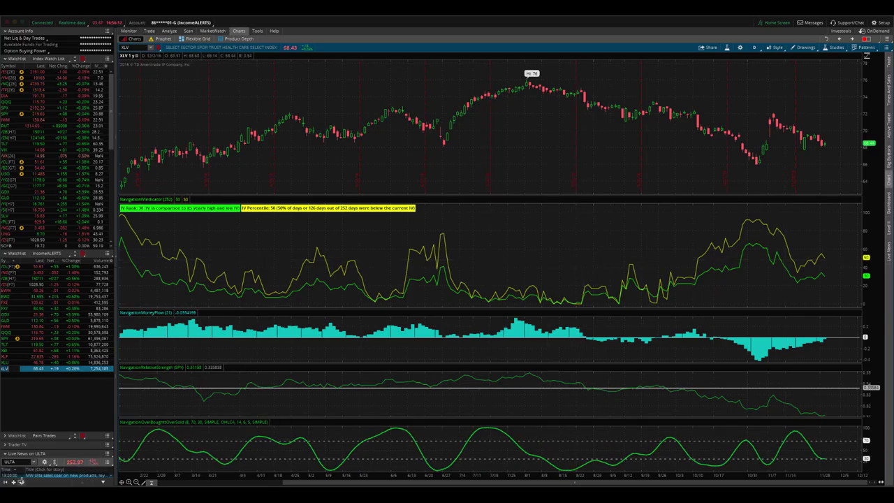
click(47, 484)
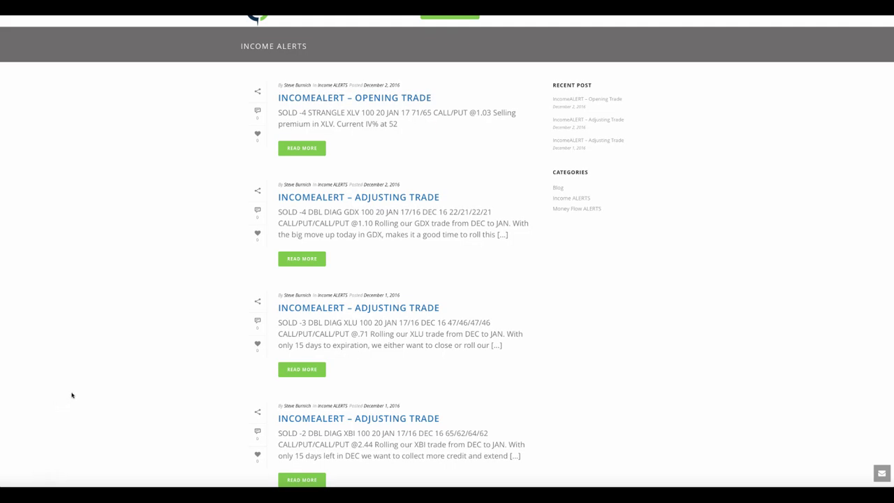
scroll(360, 248, up, 1)
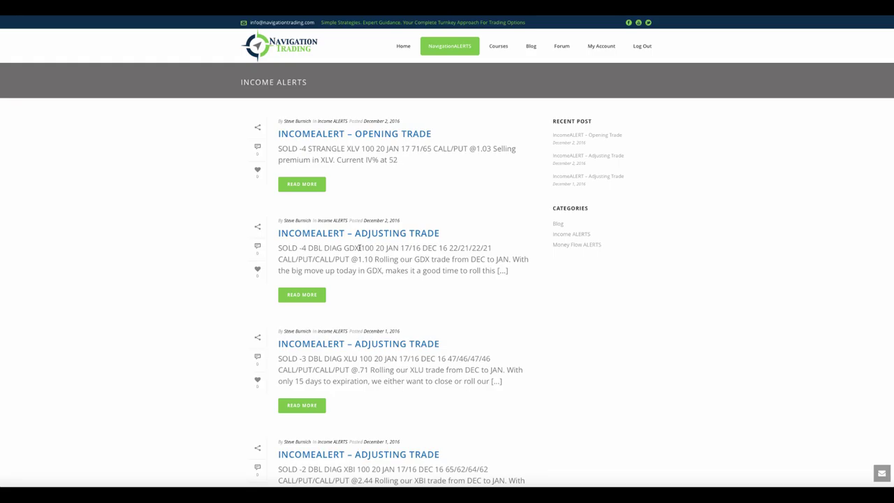